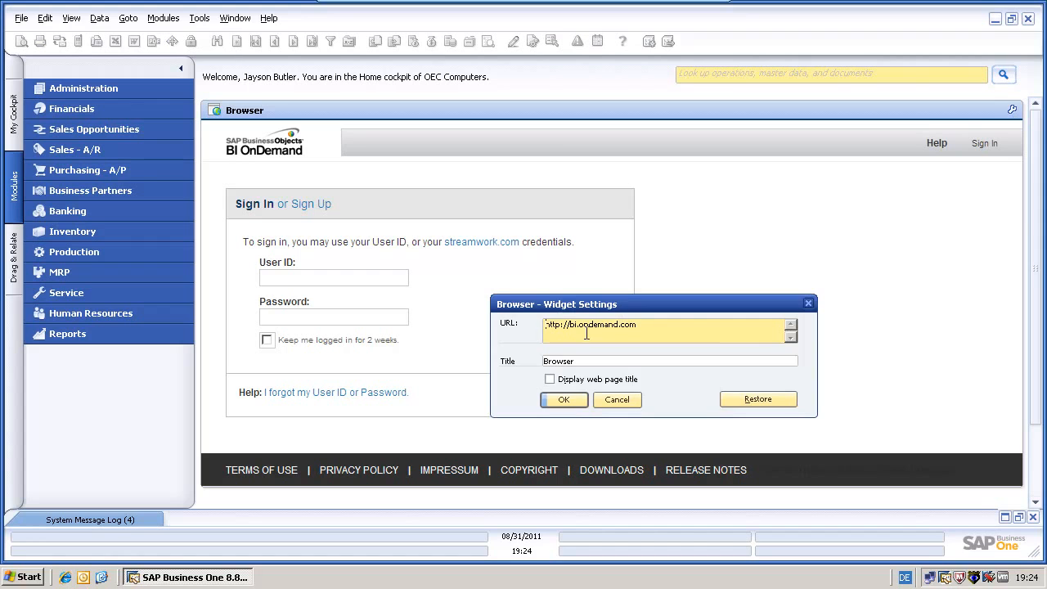
Sign in to BI OnDemand with the account's user ID and password, staying logged in for 2 weeks
{"action": "left_click", "coordinate": [615, 395]}
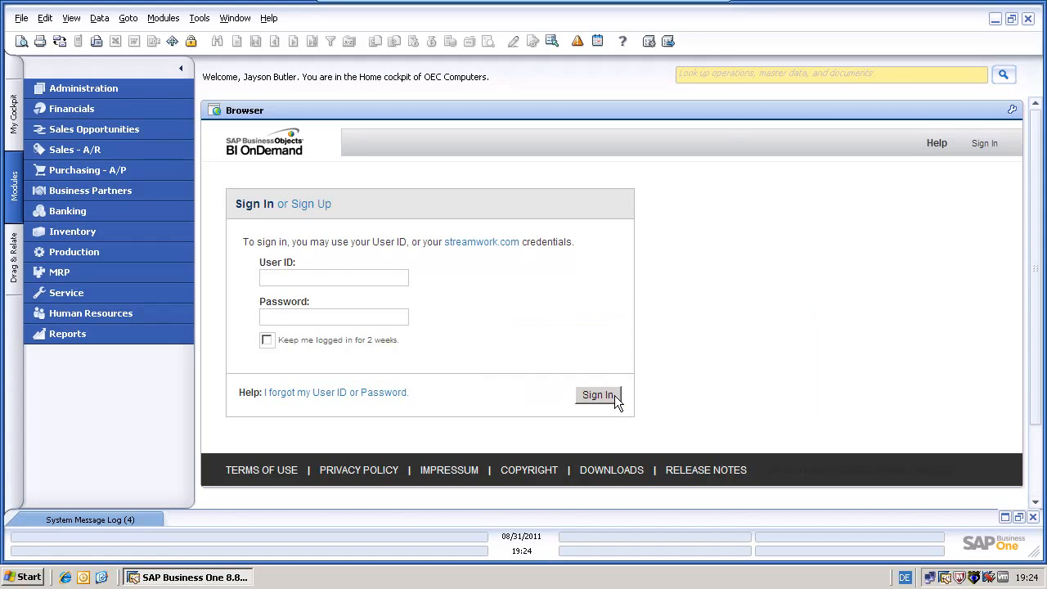
{"action": "left_click", "coordinate": [366, 278]}
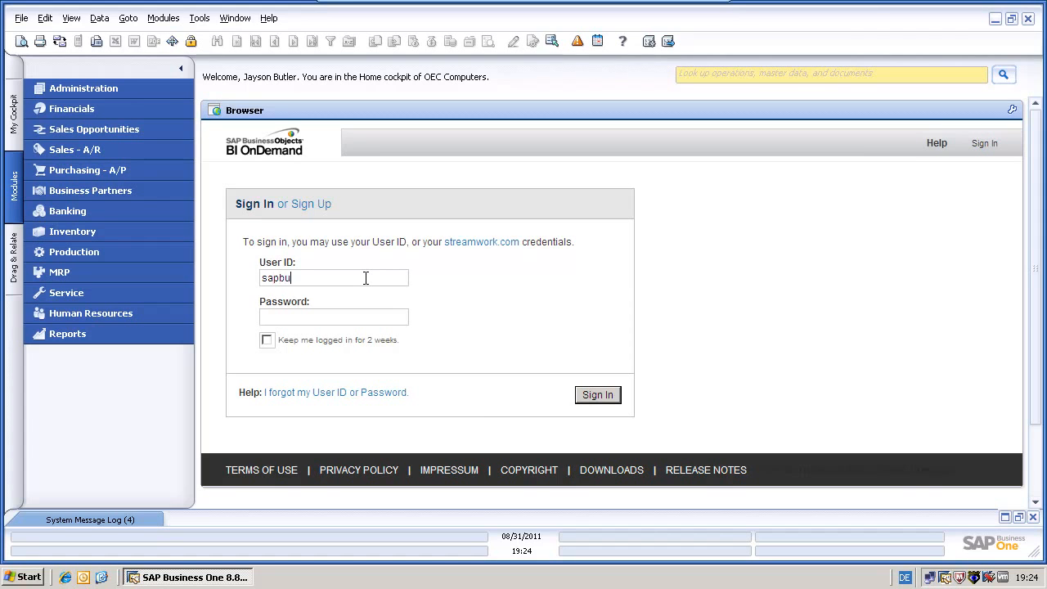
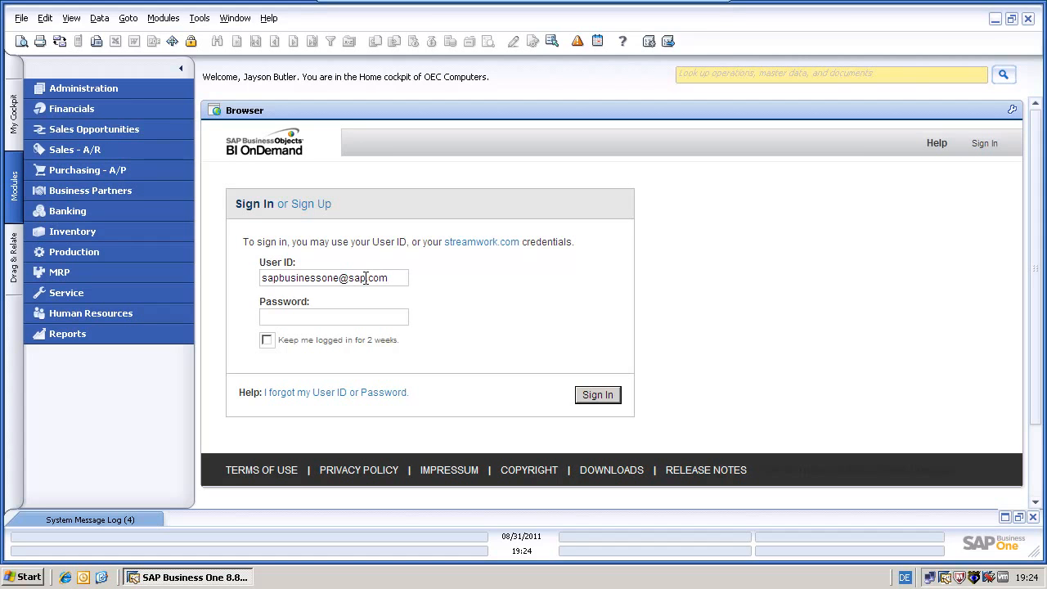
{"action": "left_click", "coordinate": [297, 318]}
{"action": "type", "text": "manager"}
{"action": "left_click", "coordinate": [266, 340]}
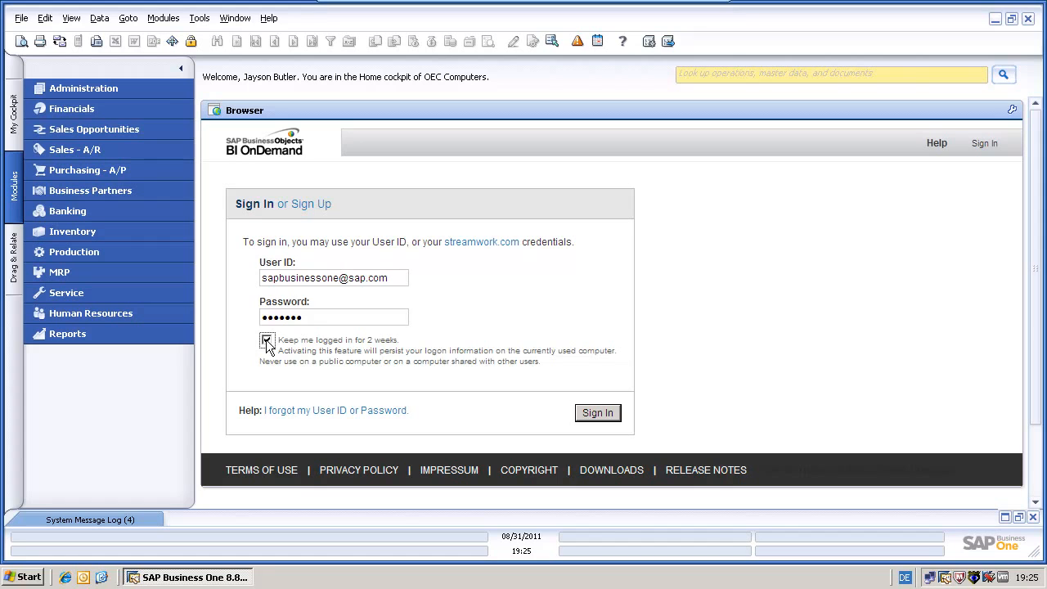
{"action": "left_click", "coordinate": [595, 415]}
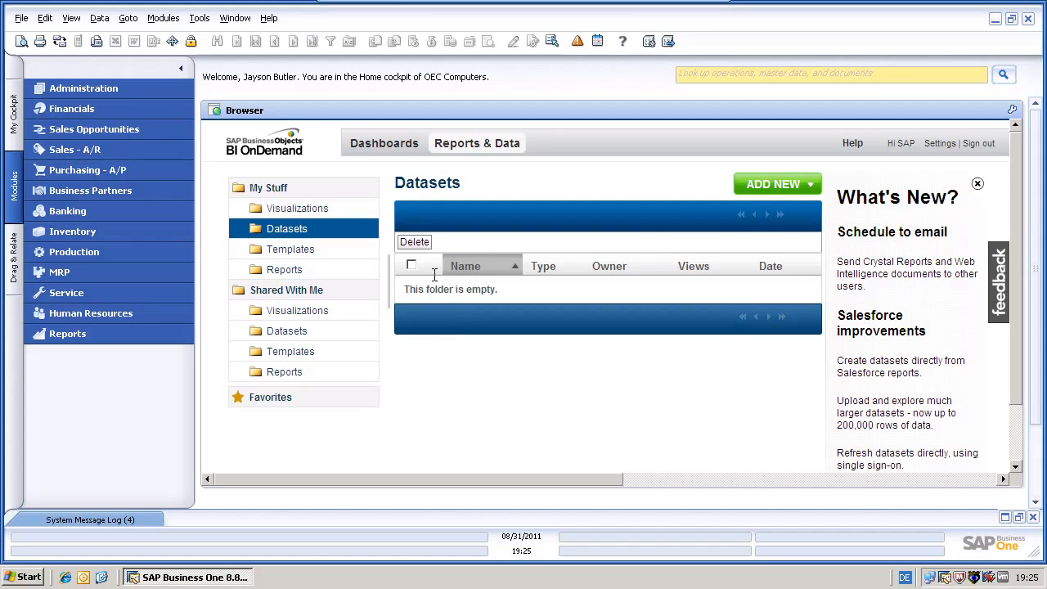
{"action": "left_click", "coordinate": [200, 18]}
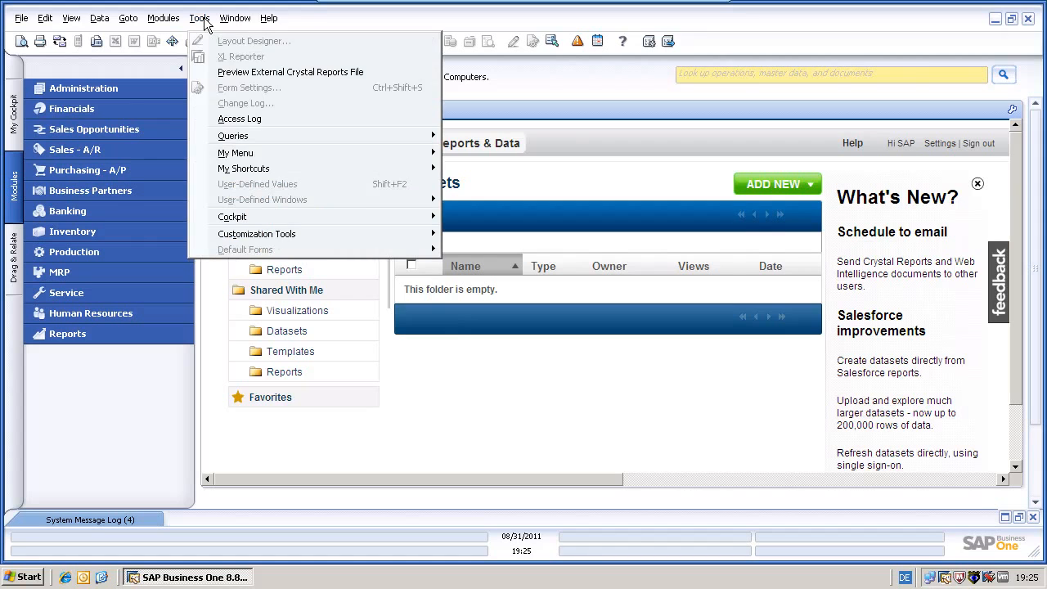
{"action": "mouse_move", "coordinate": [247, 137]}
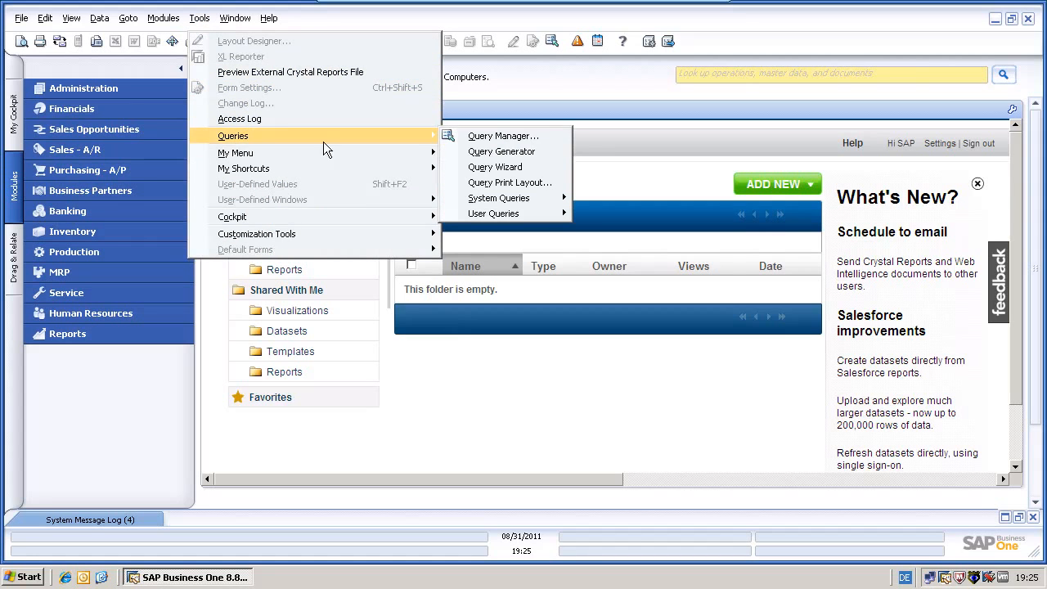
{"action": "left_click", "coordinate": [512, 137]}
{"action": "left_click", "coordinate": [216, 276]}
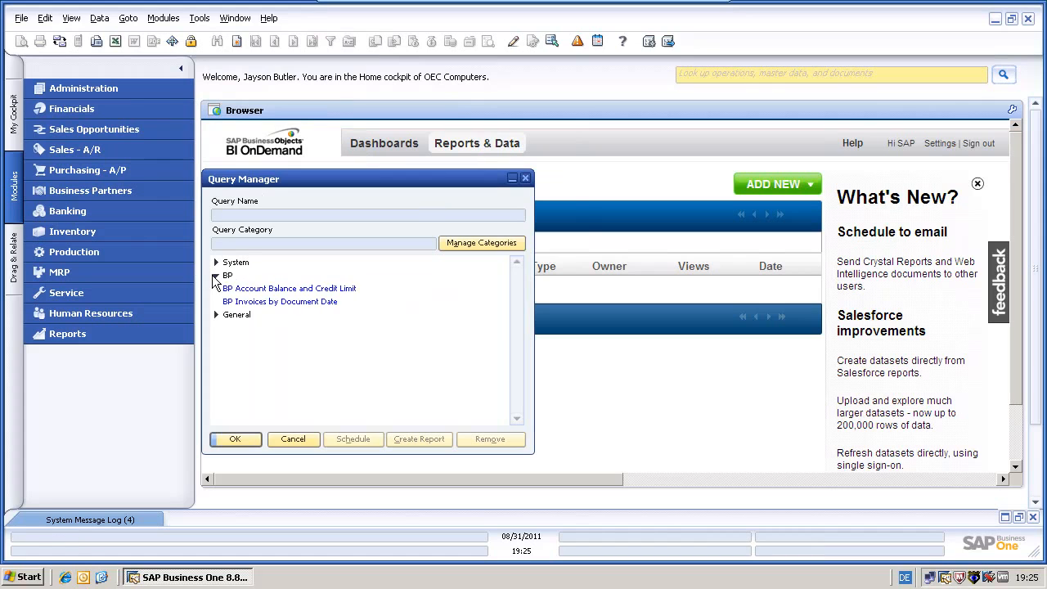
{"action": "left_click", "coordinate": [309, 291]}
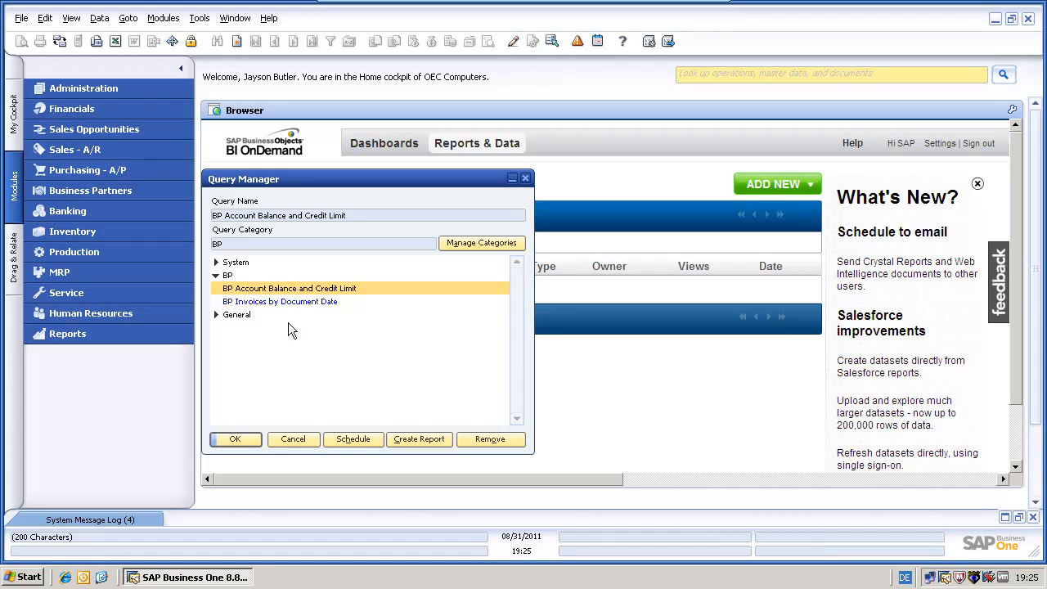
{"action": "left_click", "coordinate": [236, 440]}
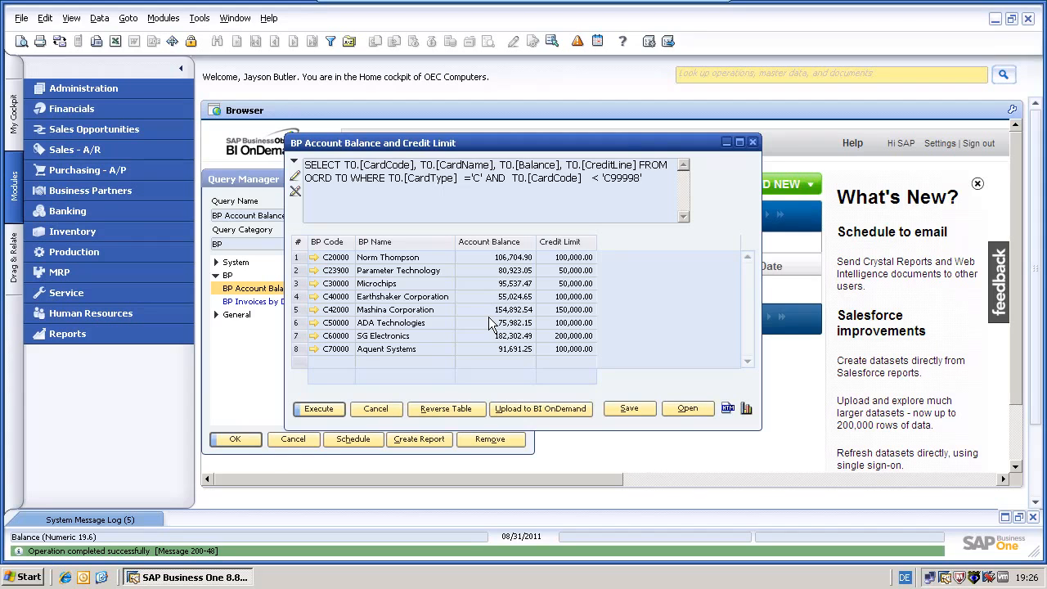
{"action": "left_click", "coordinate": [376, 408]}
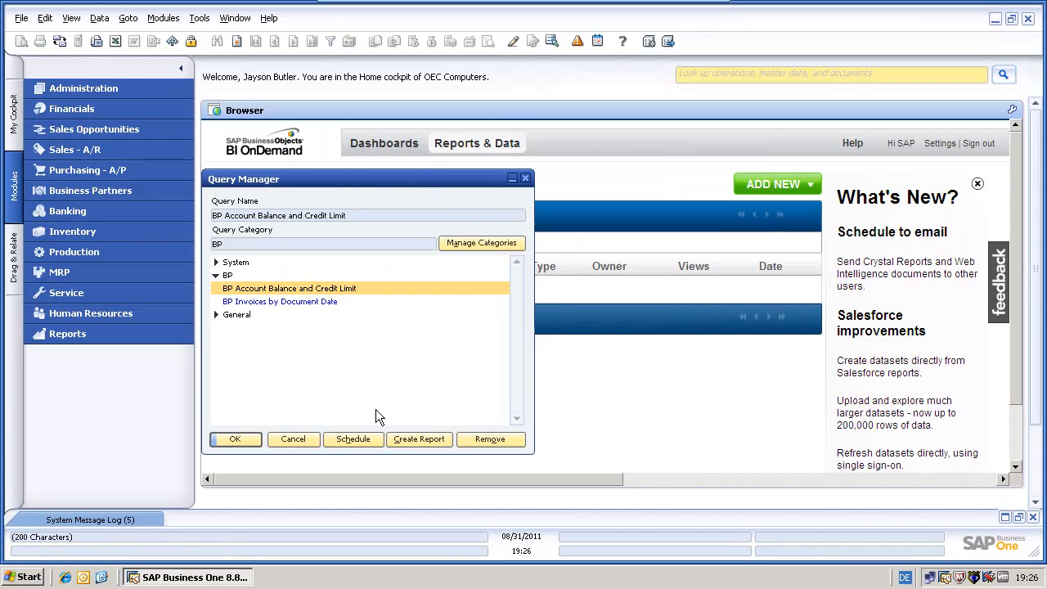
{"action": "left_click", "coordinate": [232, 301]}
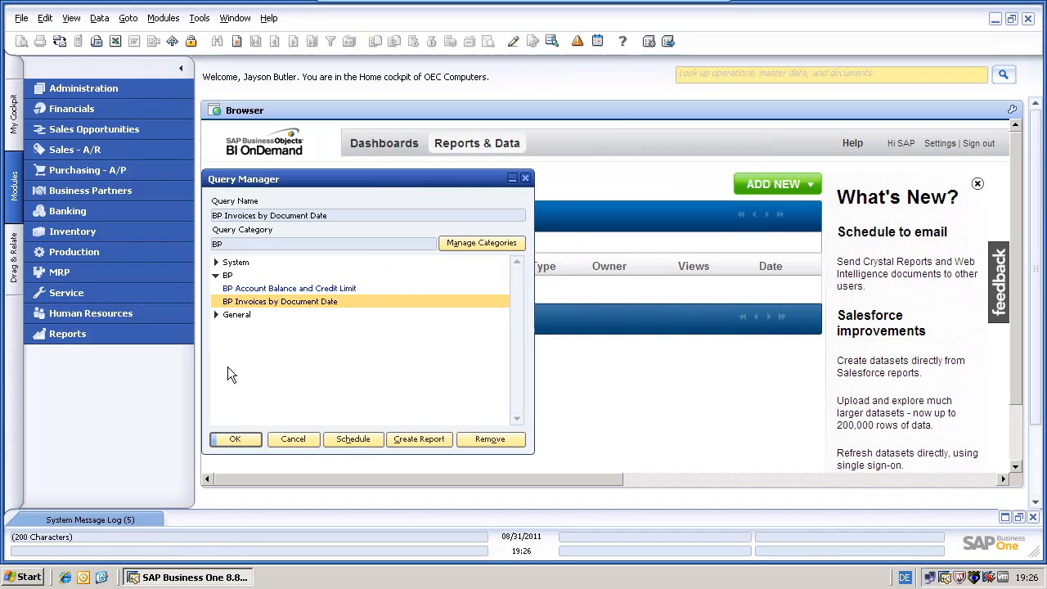
{"action": "left_click", "coordinate": [233, 439]}
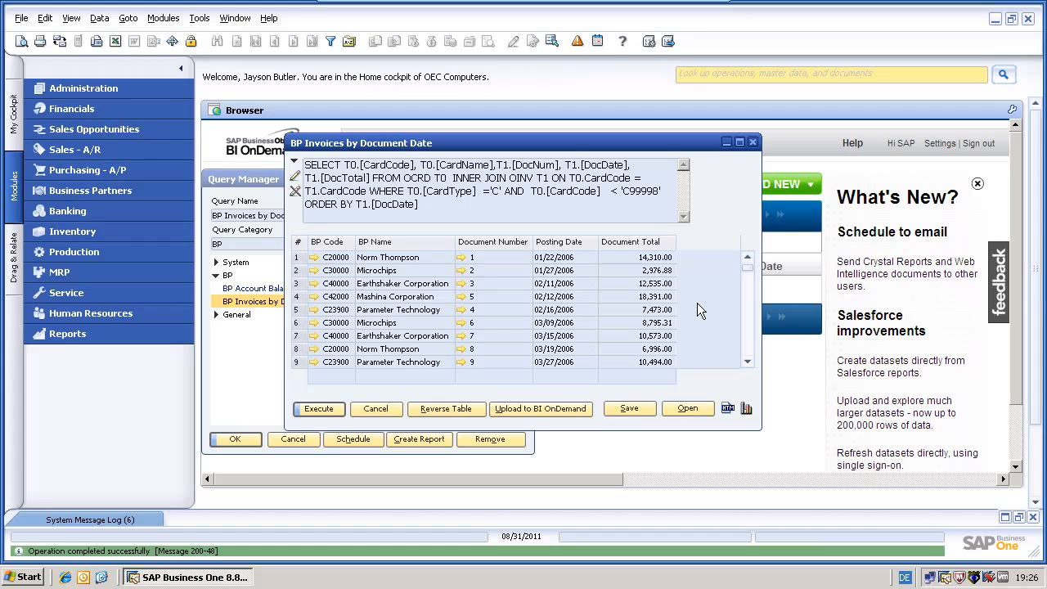
{"action": "left_click_drag", "start_coordinate": [747, 268], "coordinate": [752, 376]}
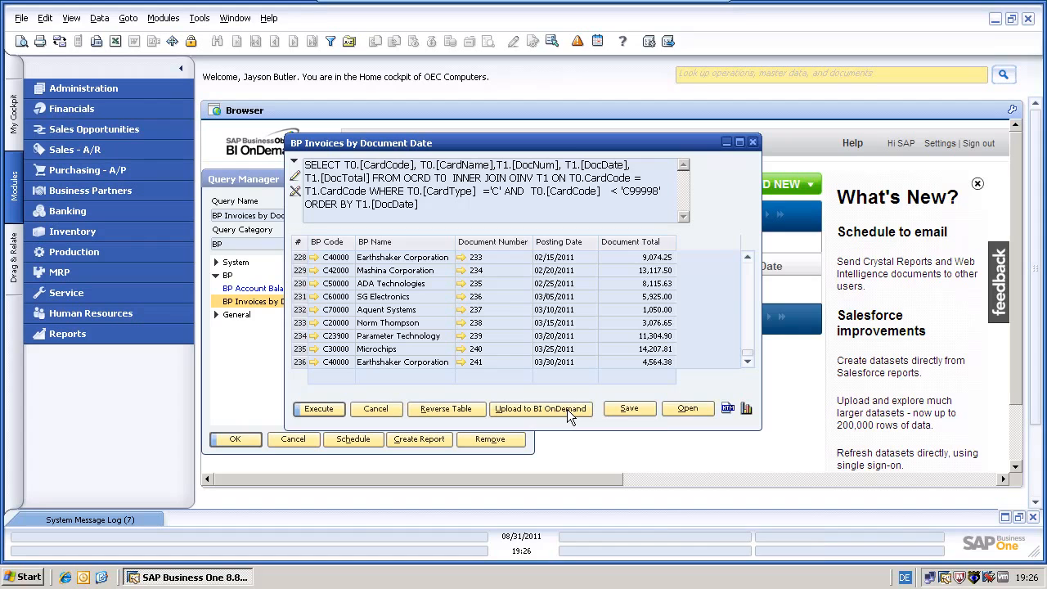
{"action": "left_click", "coordinate": [377, 408]}
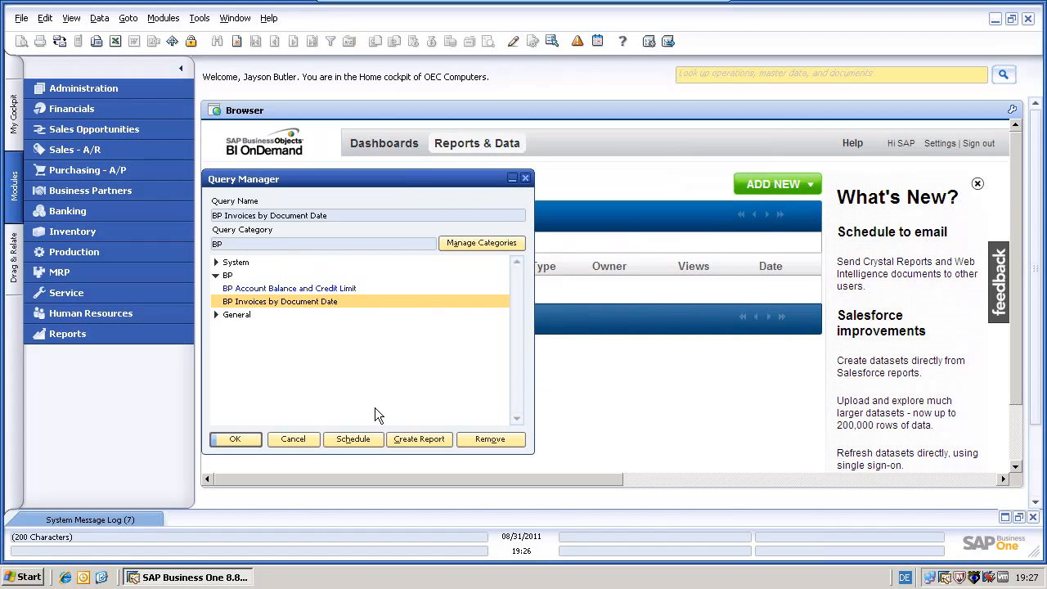
{"action": "left_click", "coordinate": [293, 439]}
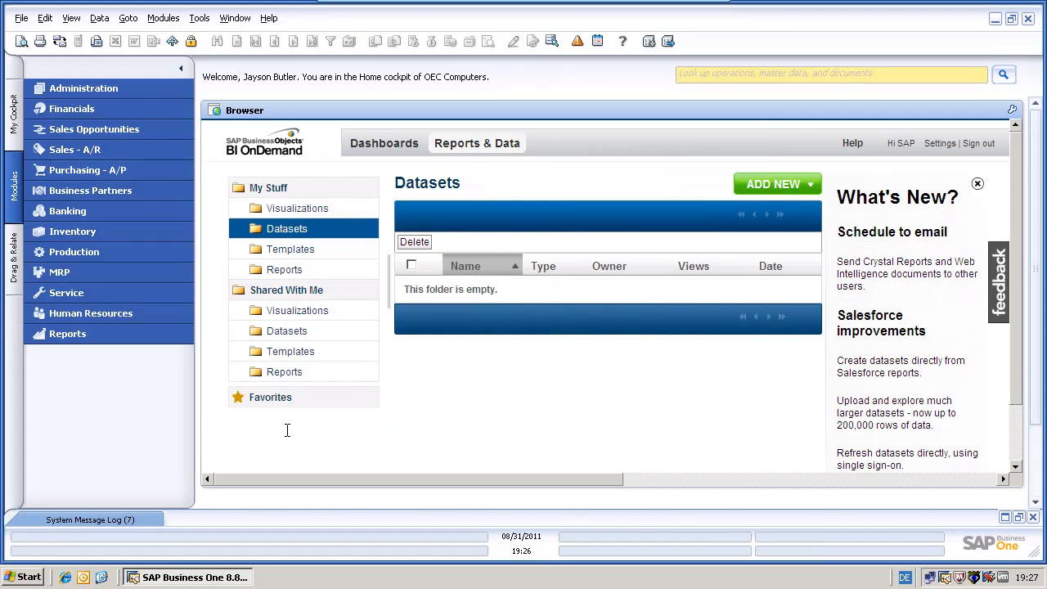
Add the BP Account Balance and Credit Limit and BP Invoices by Document Date queries to BI OnDemand Integration
{"action": "left_click", "coordinate": [72, 92]}
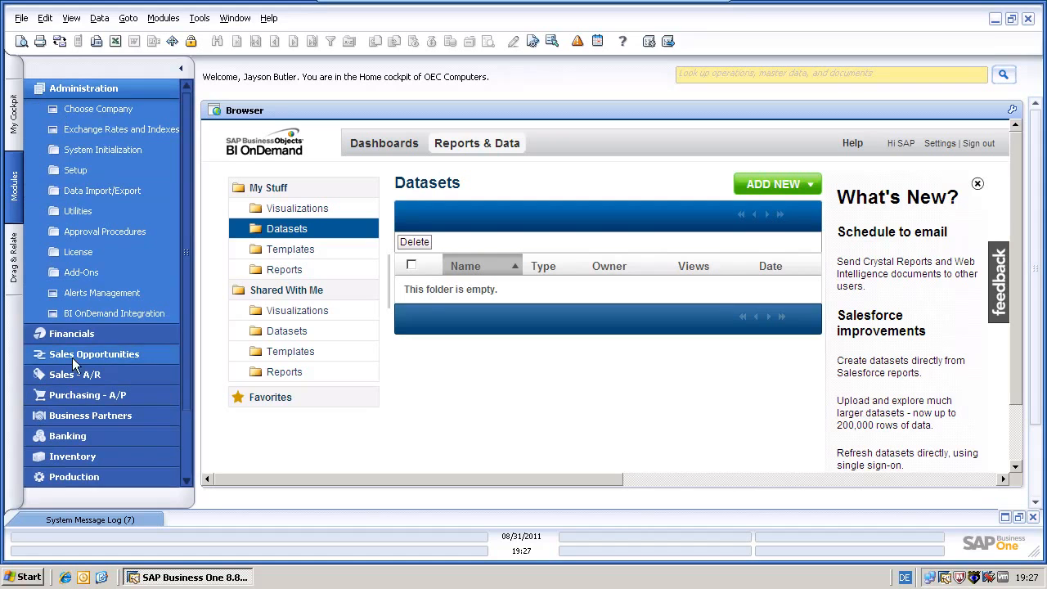
{"action": "left_click", "coordinate": [115, 315]}
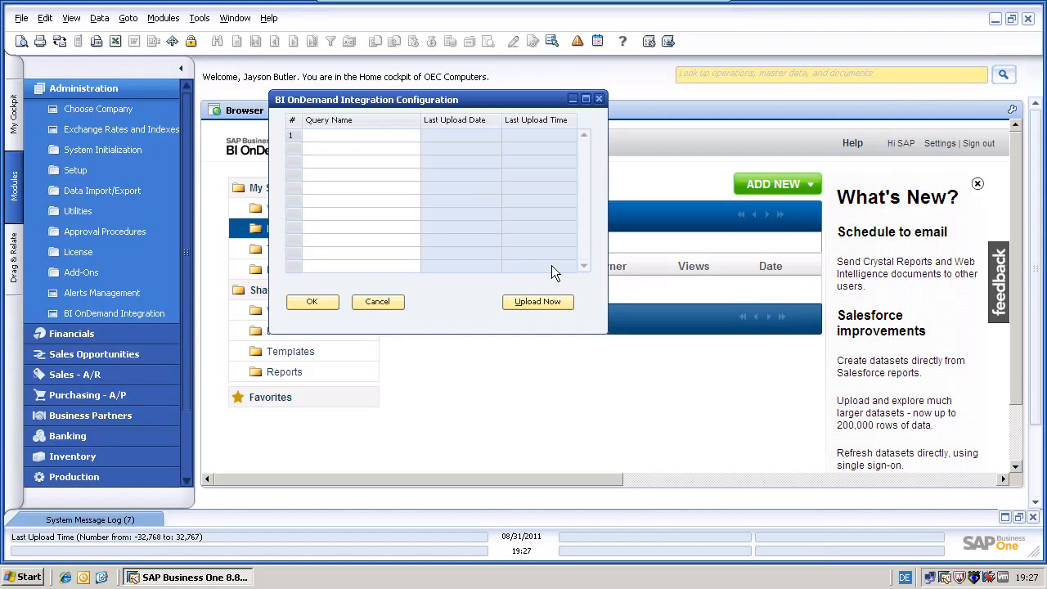
{"action": "left_click", "coordinate": [408, 137]}
{"action": "left_click", "coordinate": [415, 135]}
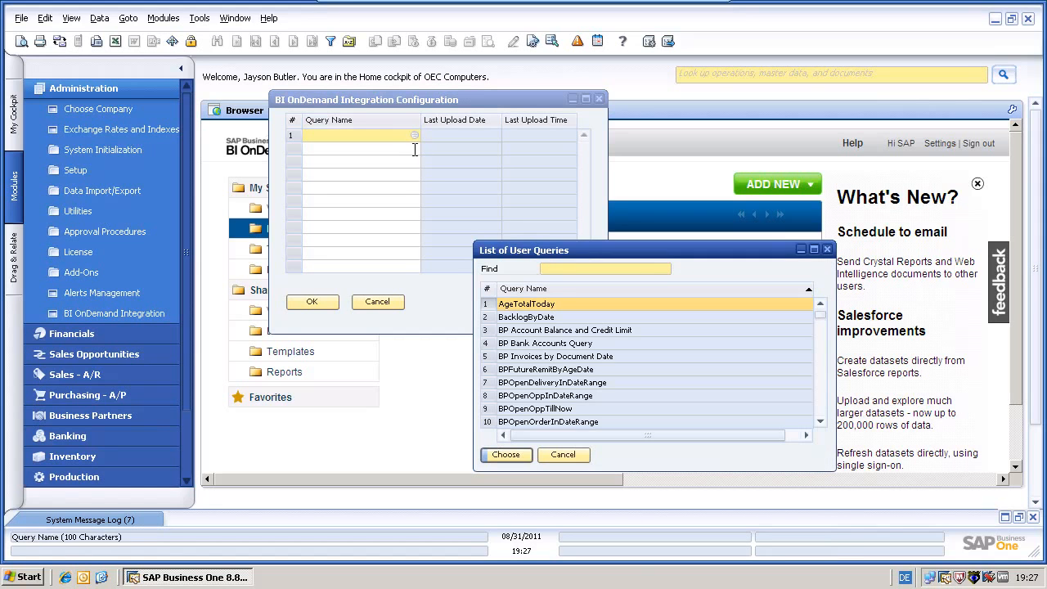
{"action": "double_click", "coordinate": [559, 332]}
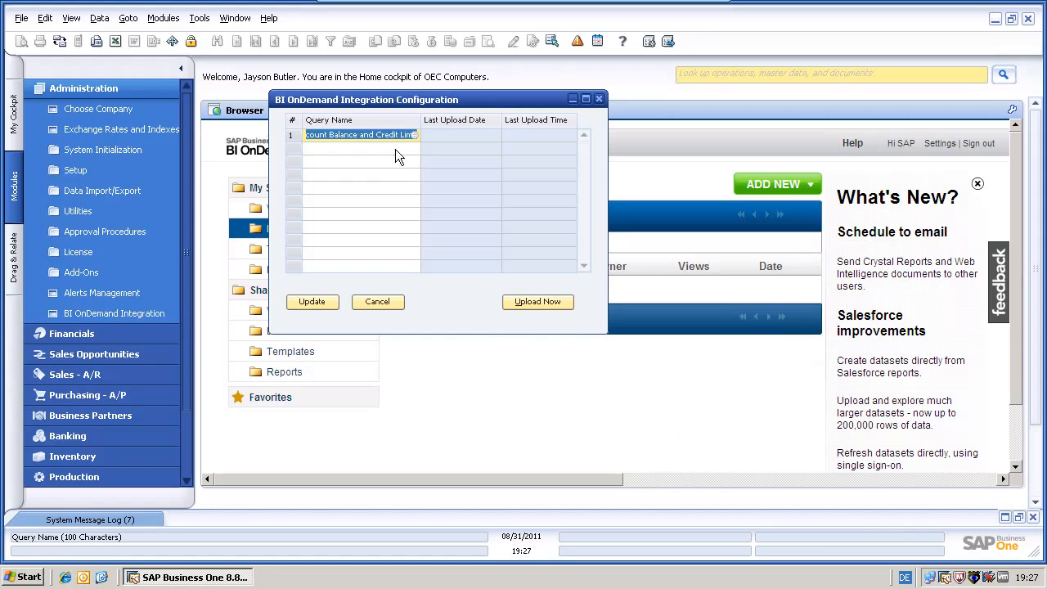
{"action": "left_click", "coordinate": [395, 149]}
{"action": "left_click", "coordinate": [414, 149]}
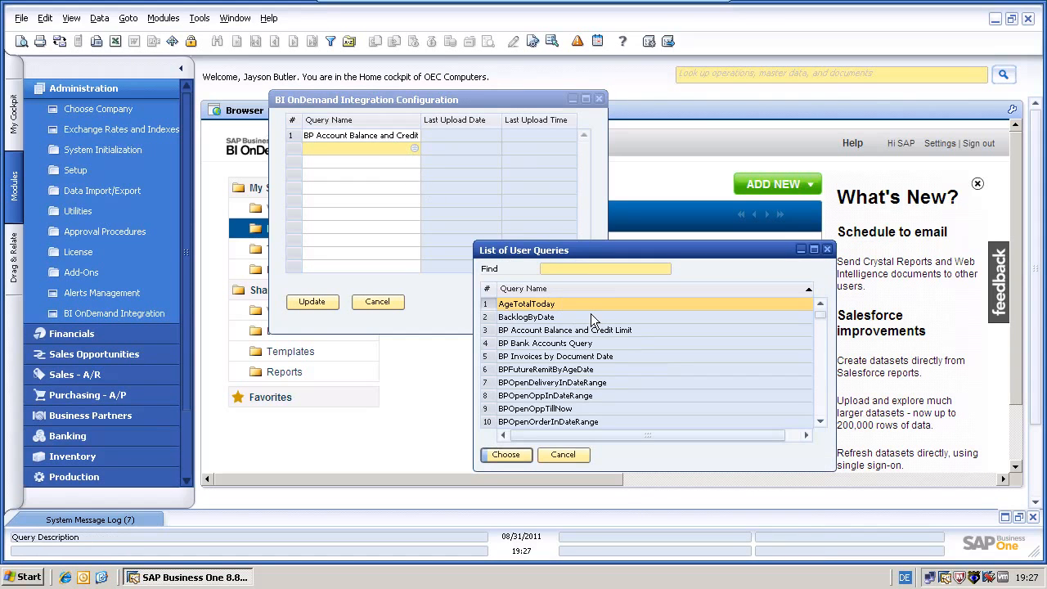
{"action": "double_click", "coordinate": [576, 356]}
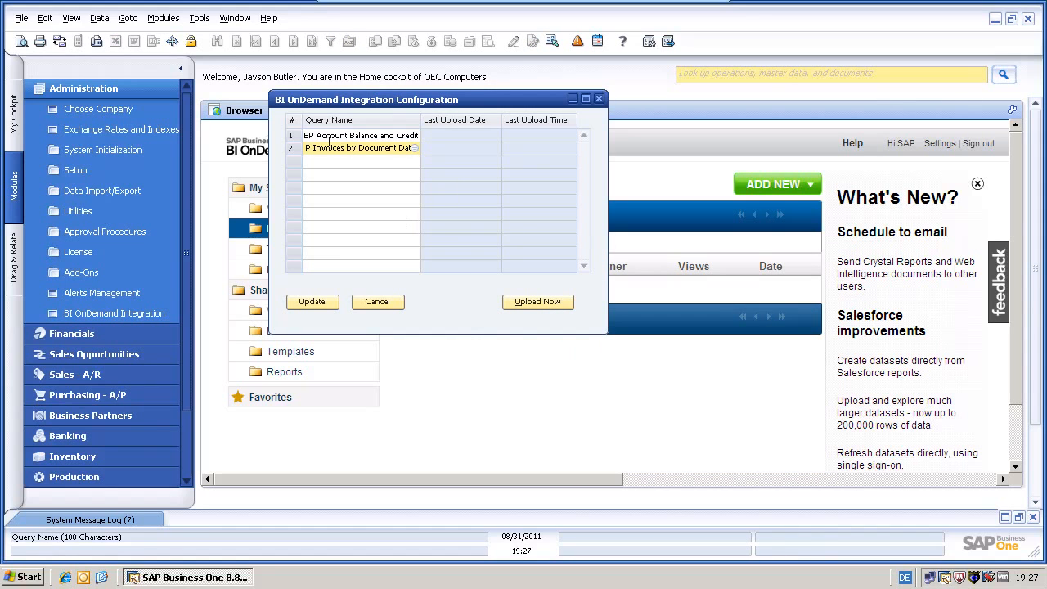
Upload both selected queries (244 lines) to BI OnDemand and close the integration window
{"action": "left_click", "coordinate": [296, 136]}
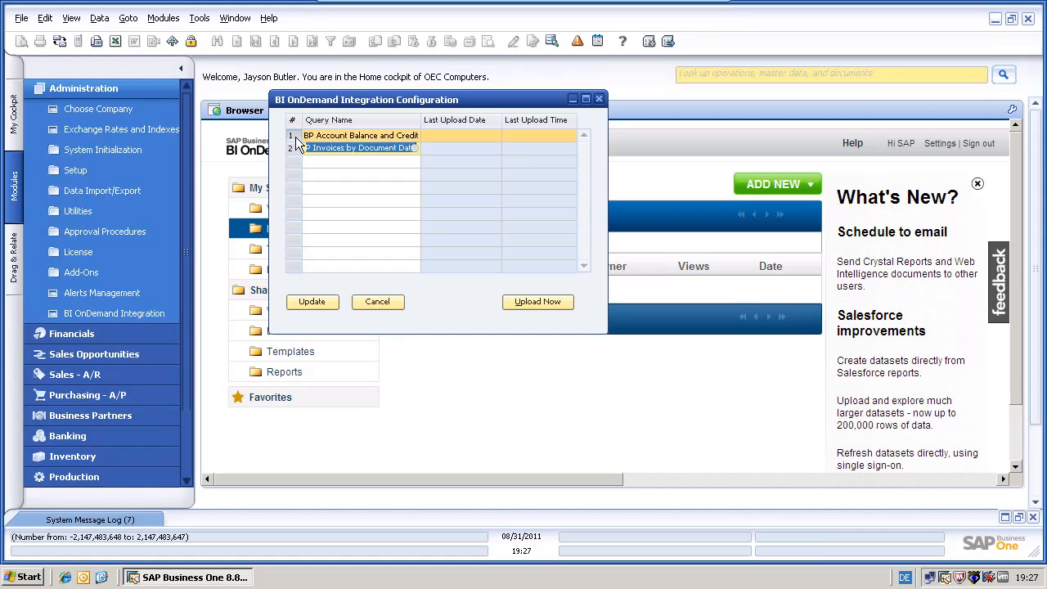
{"action": "left_click", "coordinate": [291, 151], "text": "shift"}
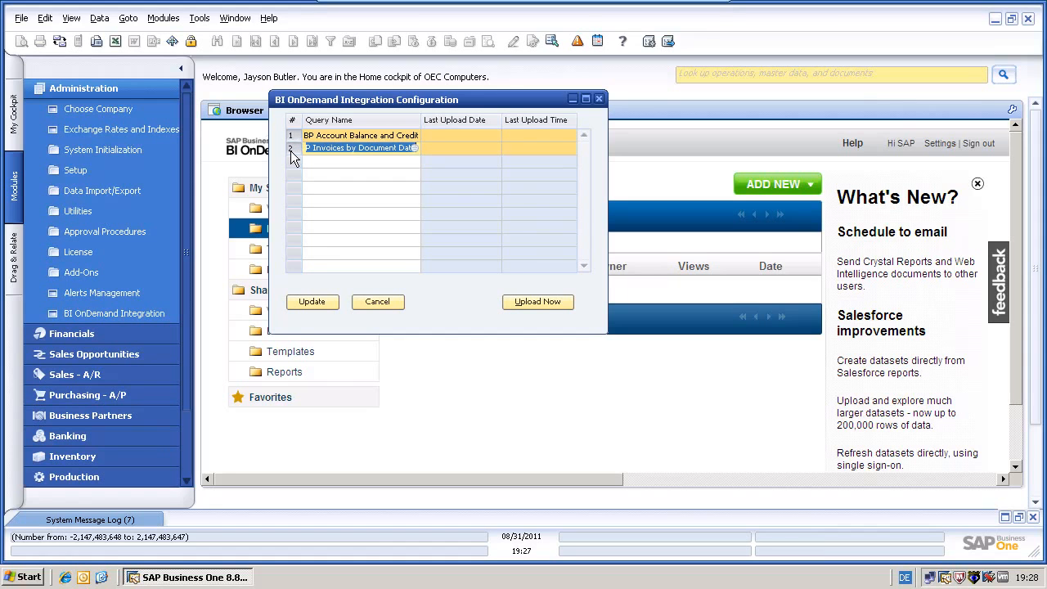
{"action": "left_click", "coordinate": [528, 301]}
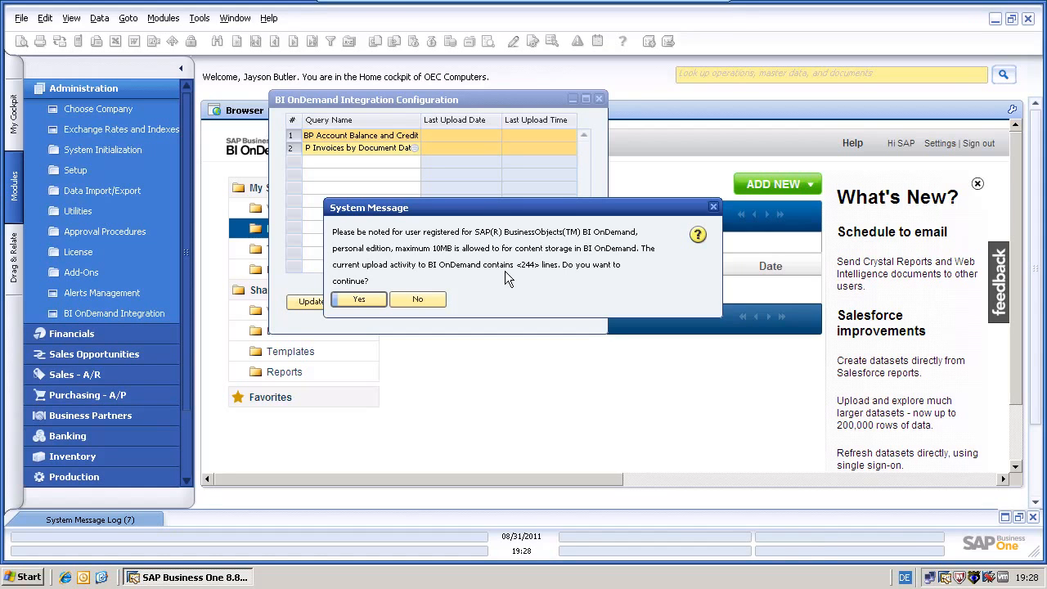
{"action": "left_click", "coordinate": [361, 300]}
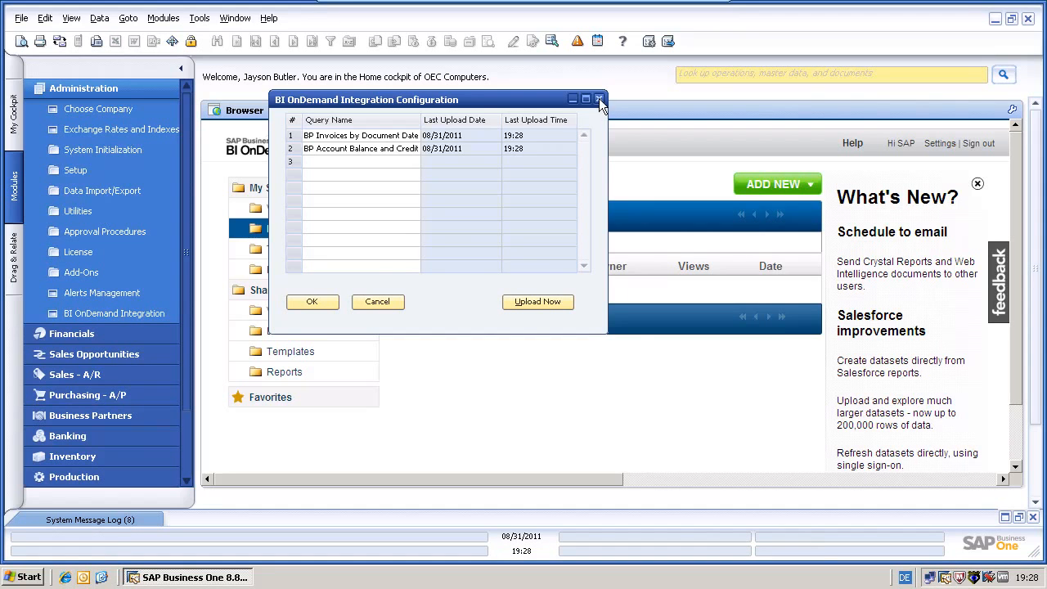
{"action": "left_click", "coordinate": [375, 303]}
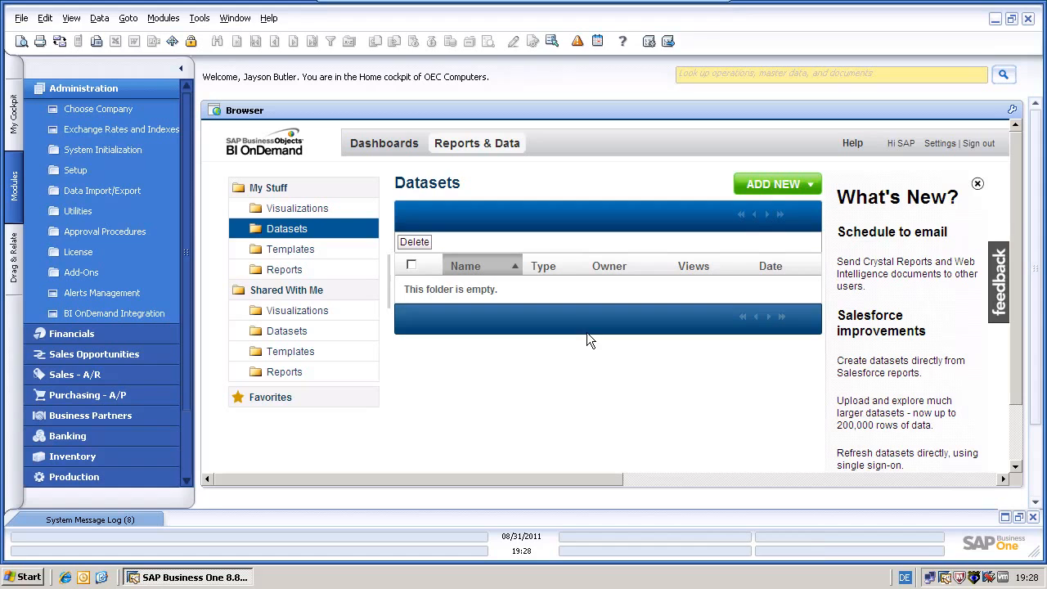
Refresh the Browser widget and open the BP Account Balance and Credit Limit dataset
{"action": "left_click", "coordinate": [1012, 110]}
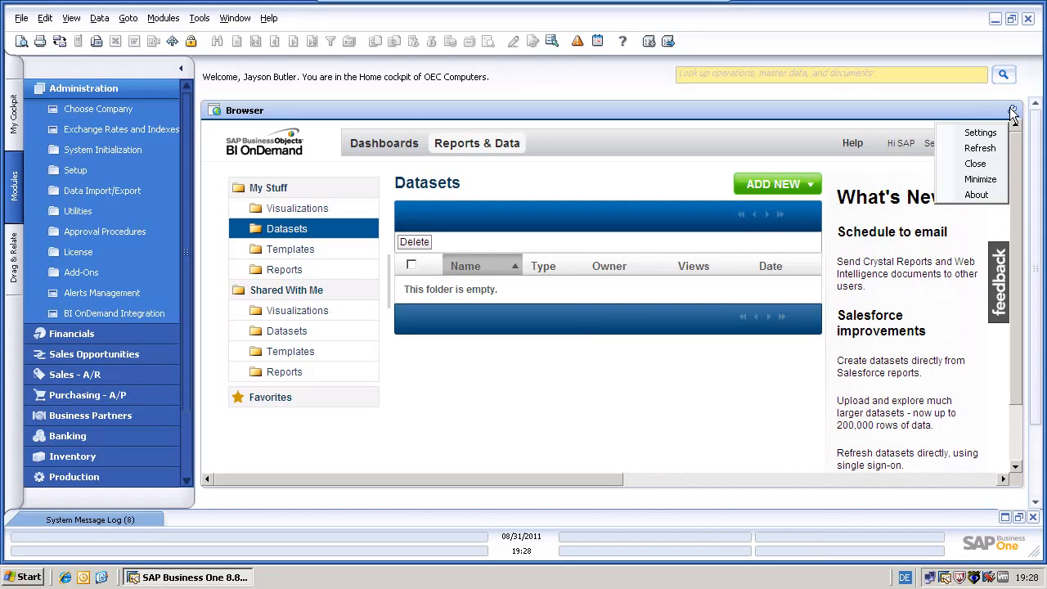
{"action": "left_click", "coordinate": [988, 148]}
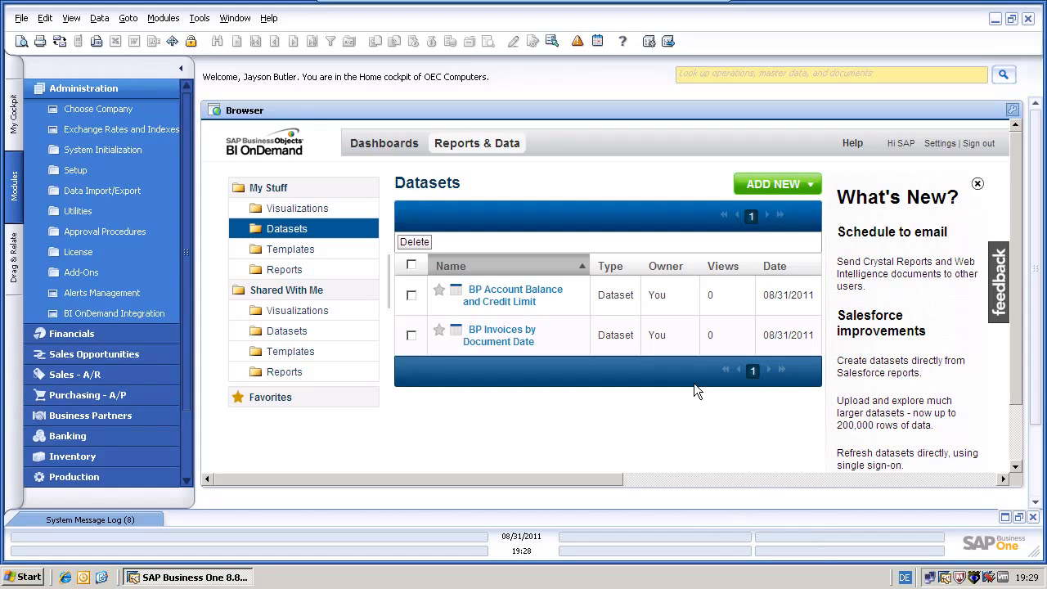
{"action": "left_click", "coordinate": [502, 301]}
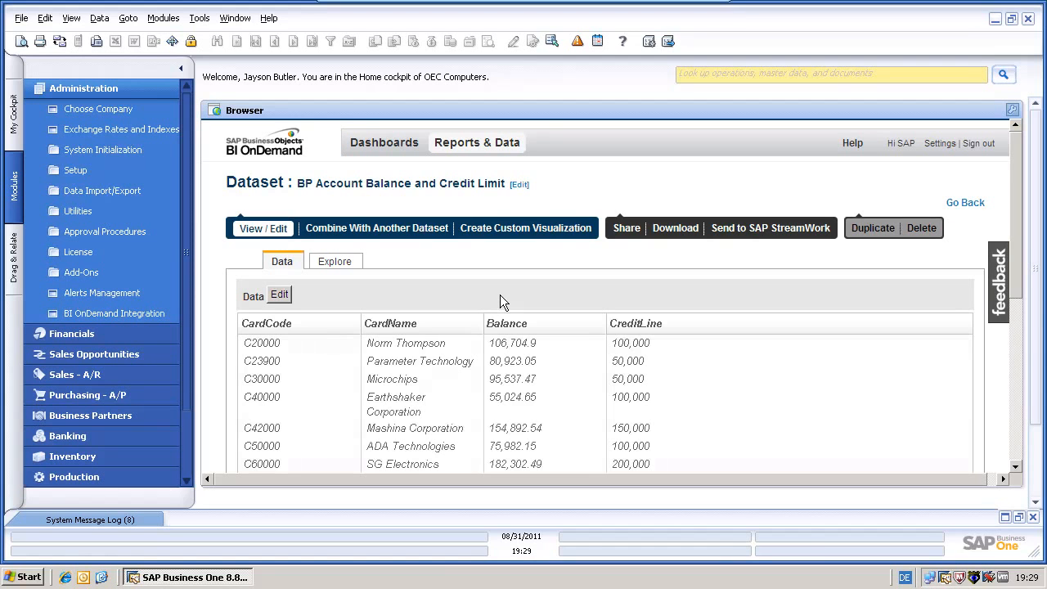
Review the BP Account Balance and Credit Limit data, then switch to its Explore view
{"action": "left_click_drag", "start_coordinate": [1020, 280], "coordinate": [1013, 343]}
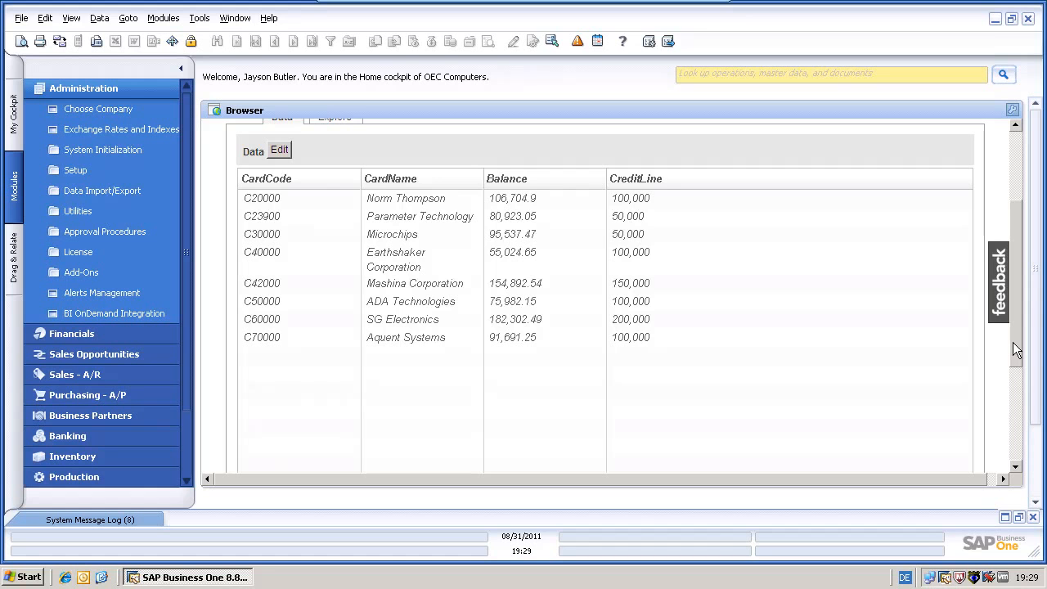
{"action": "left_click_drag", "start_coordinate": [1013, 342], "coordinate": [1011, 275]}
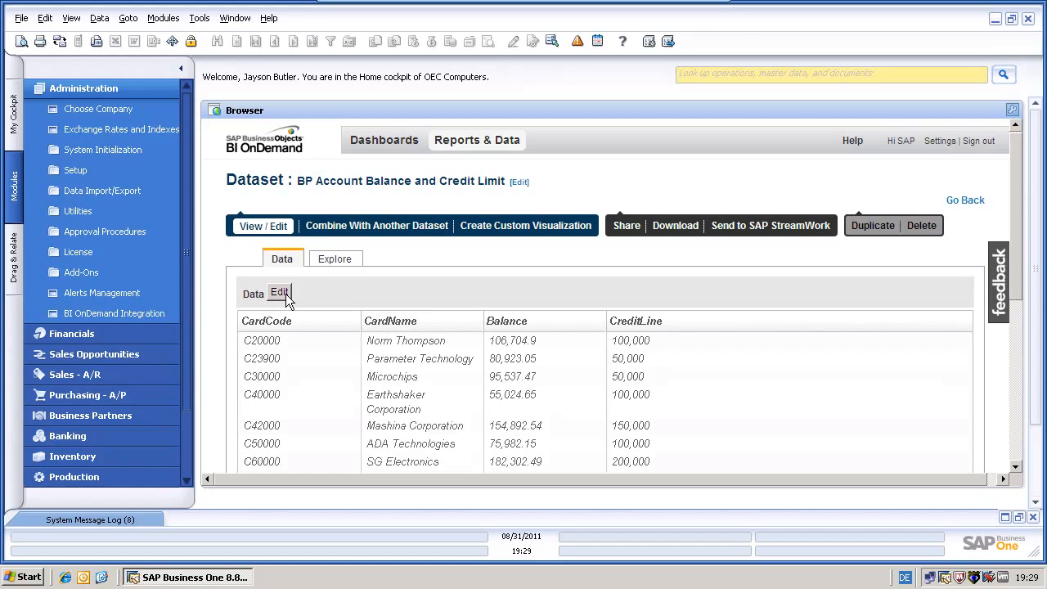
{"action": "left_click", "coordinate": [341, 263]}
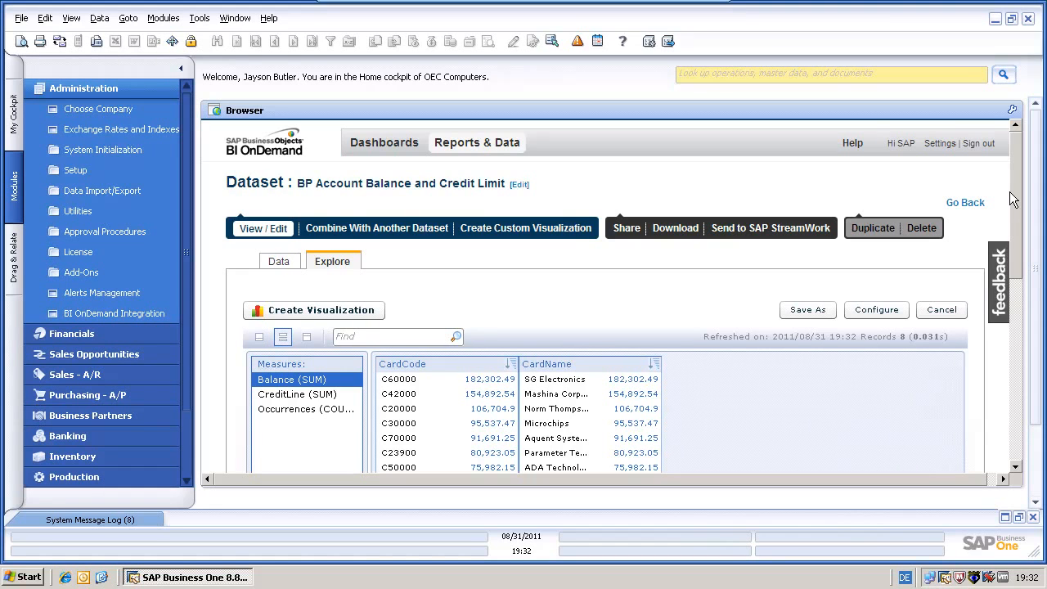
Group the chart by CardName and add CreditLine as a second measure beside Balance
{"action": "left_click_drag", "start_coordinate": [1014, 205], "coordinate": [1013, 392]}
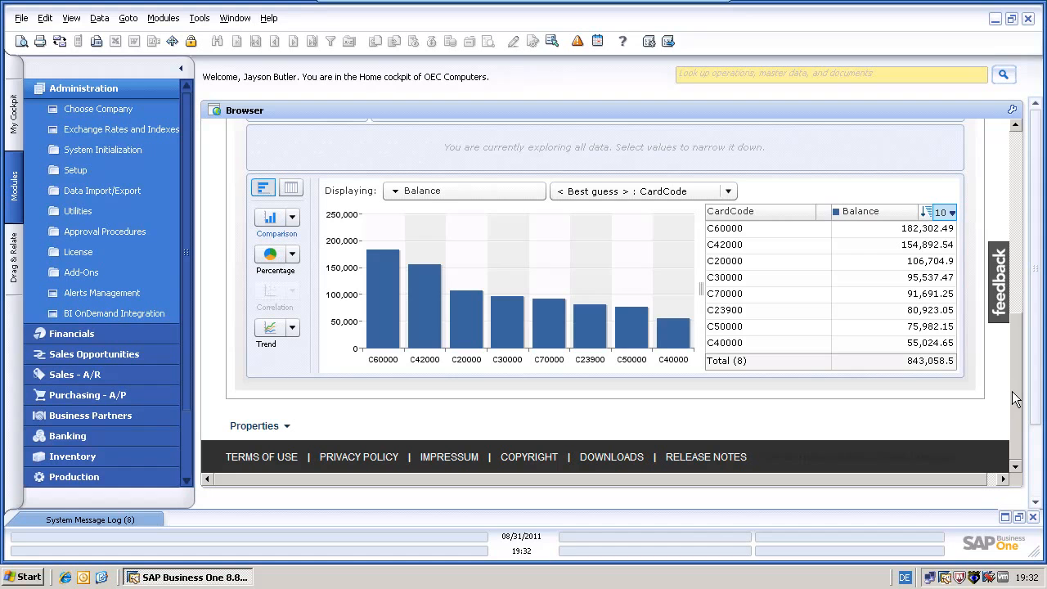
{"action": "left_click", "coordinate": [716, 193]}
{"action": "left_click", "coordinate": [655, 247]}
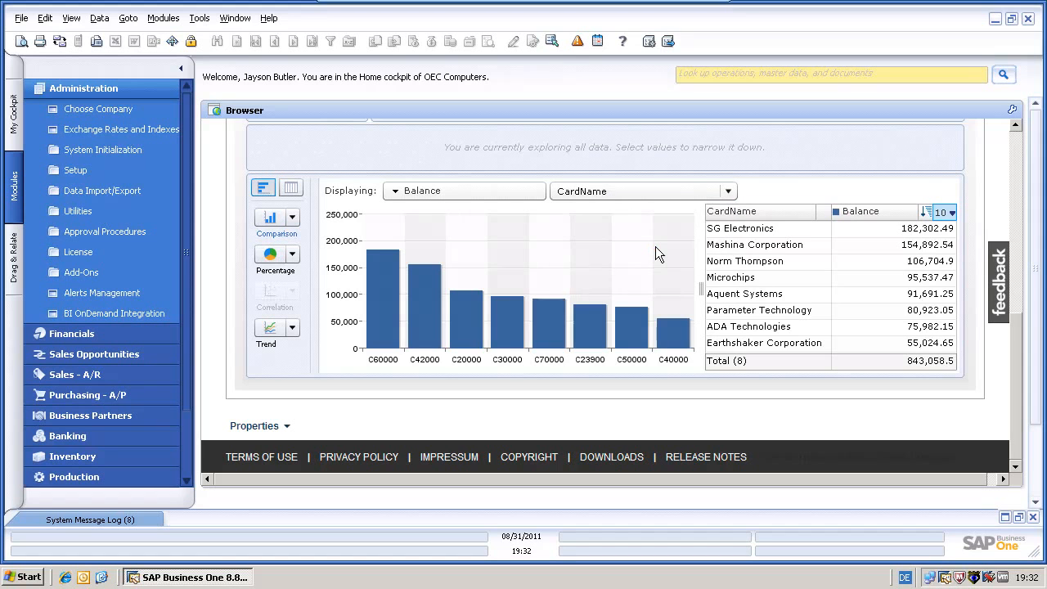
{"action": "left_click", "coordinate": [475, 193]}
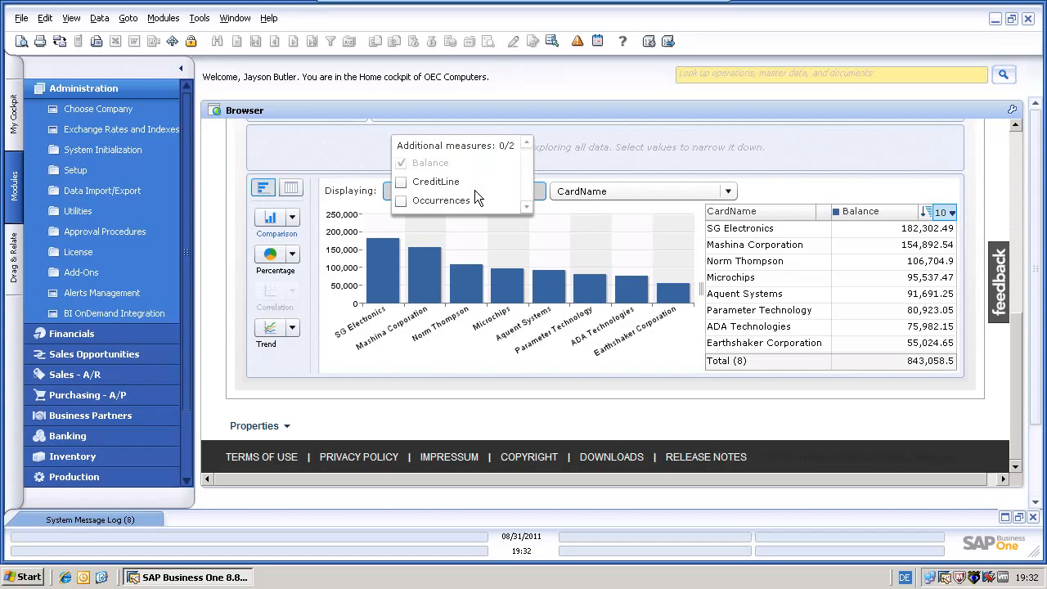
{"action": "left_click", "coordinate": [402, 181]}
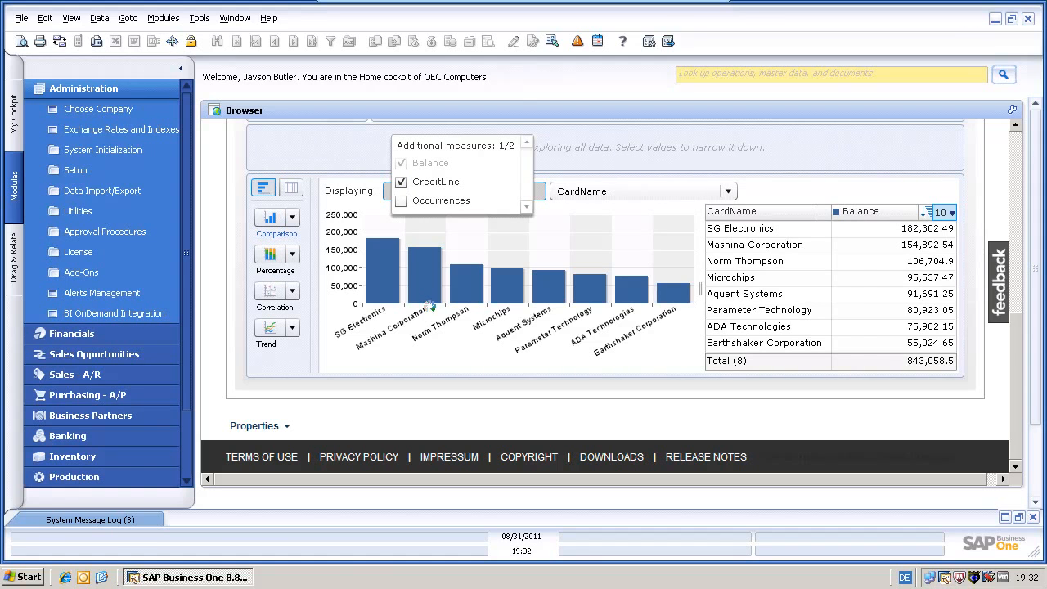
{"action": "left_click", "coordinate": [432, 355]}
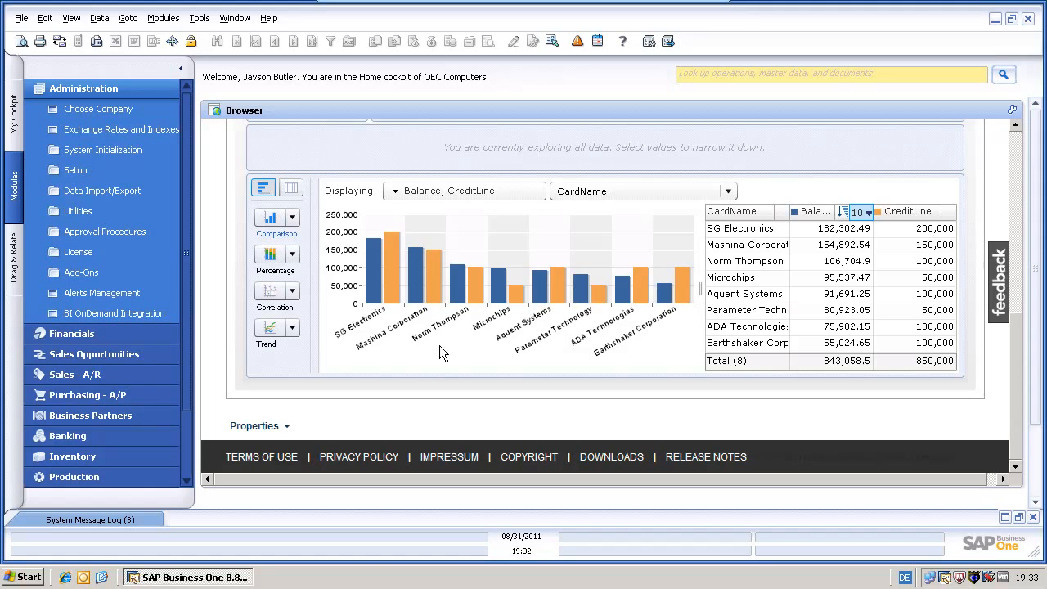
{"action": "left_click_drag", "start_coordinate": [1020, 369], "coordinate": [1000, 239]}
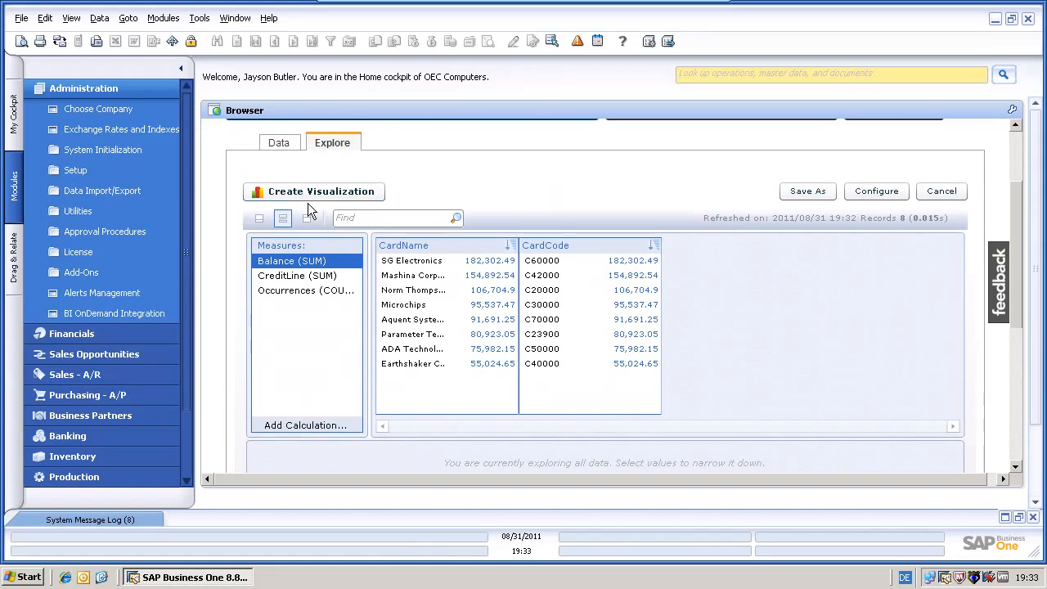
Create a visualization from the chart and name it 'BP Balance and Credit Limit'
{"action": "left_click", "coordinate": [289, 191]}
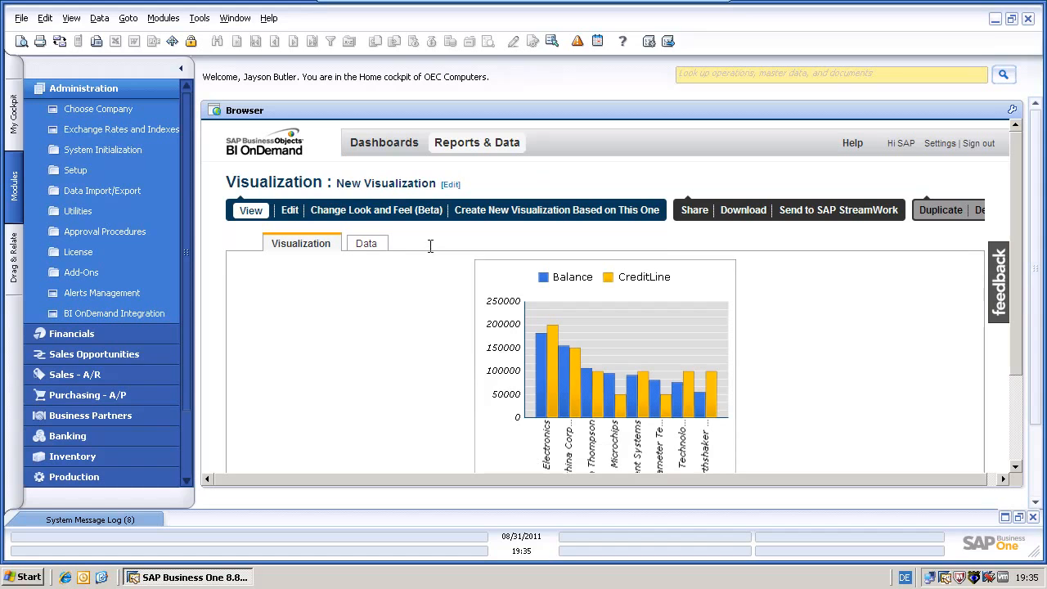
{"action": "left_click", "coordinate": [451, 185]}
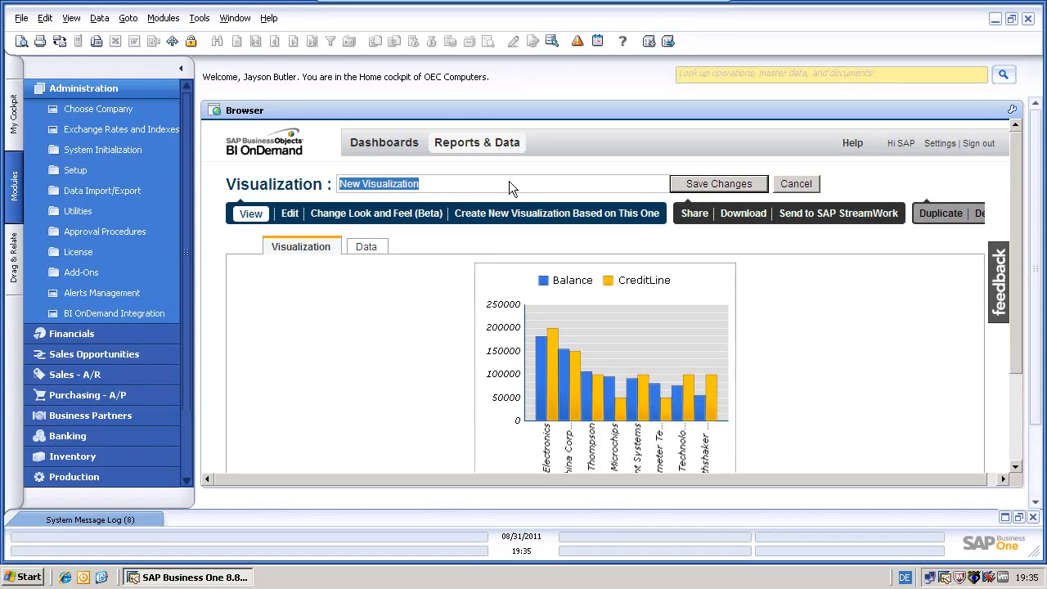
{"action": "type", "text": "BP Balance and Credit Limit"}
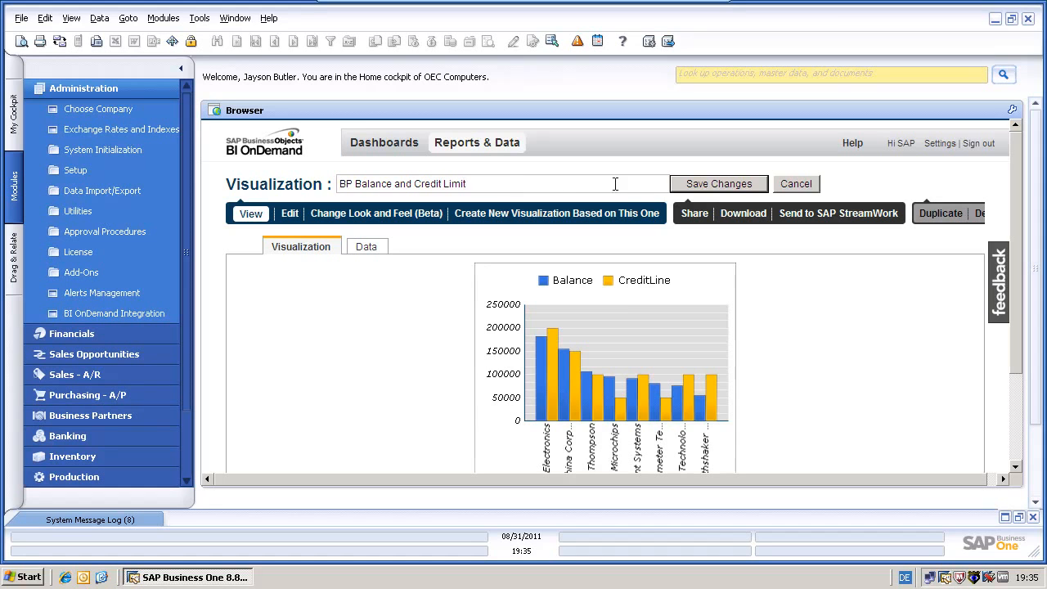
{"action": "left_click", "coordinate": [704, 186]}
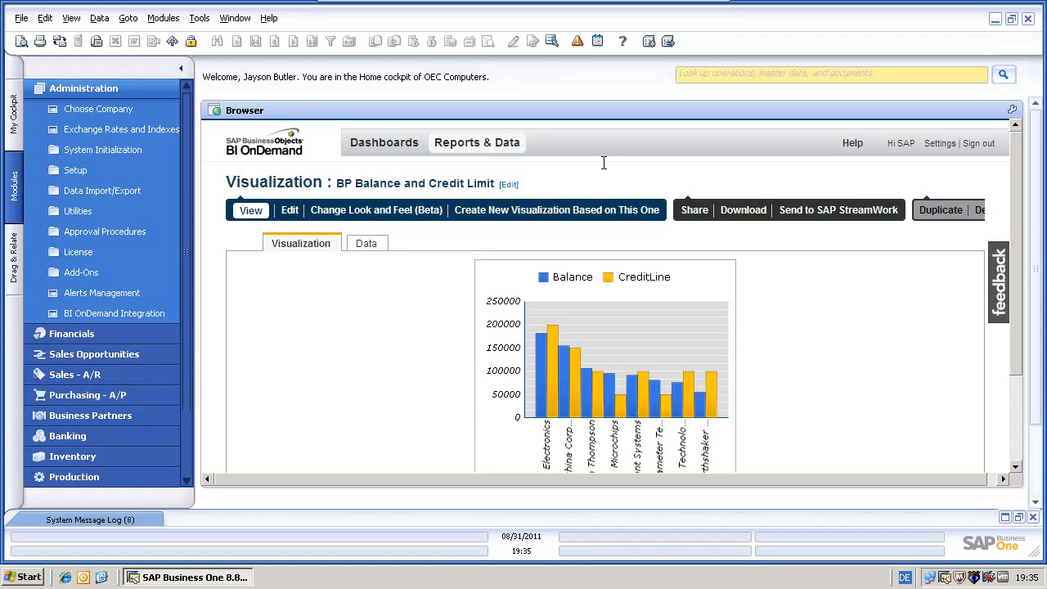
Open the BP Invoices by Document Date dataset from Reports & Data in Explore view
{"action": "left_click", "coordinate": [486, 148]}
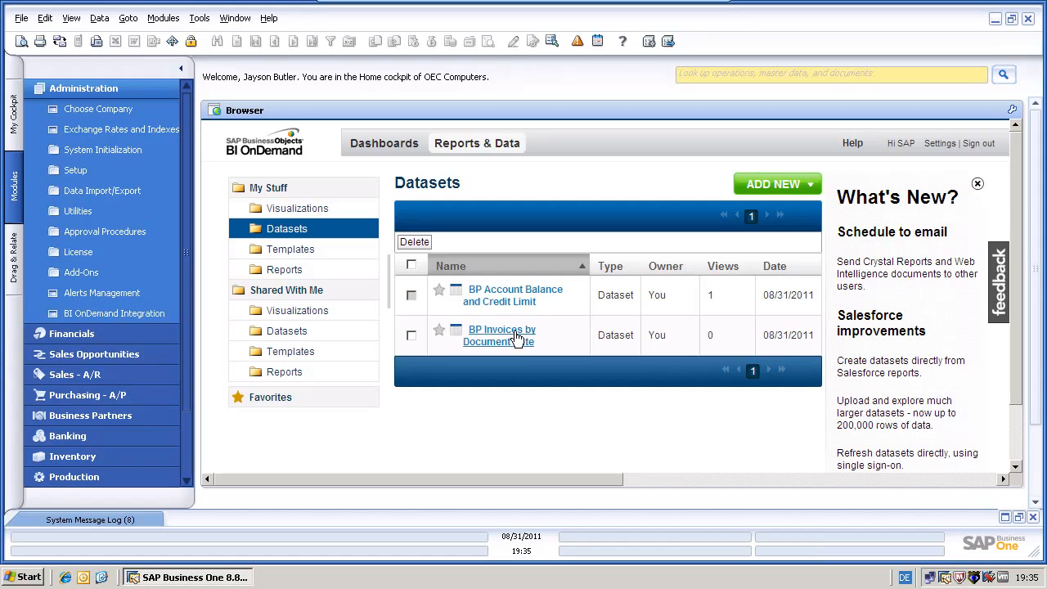
{"action": "left_click", "coordinate": [491, 342]}
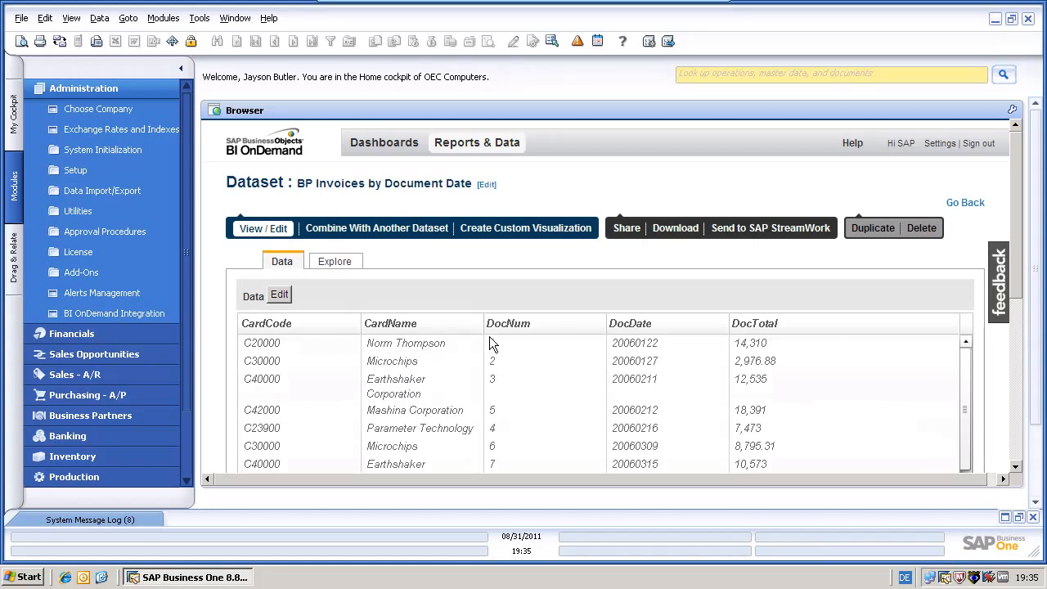
{"action": "left_click", "coordinate": [341, 263]}
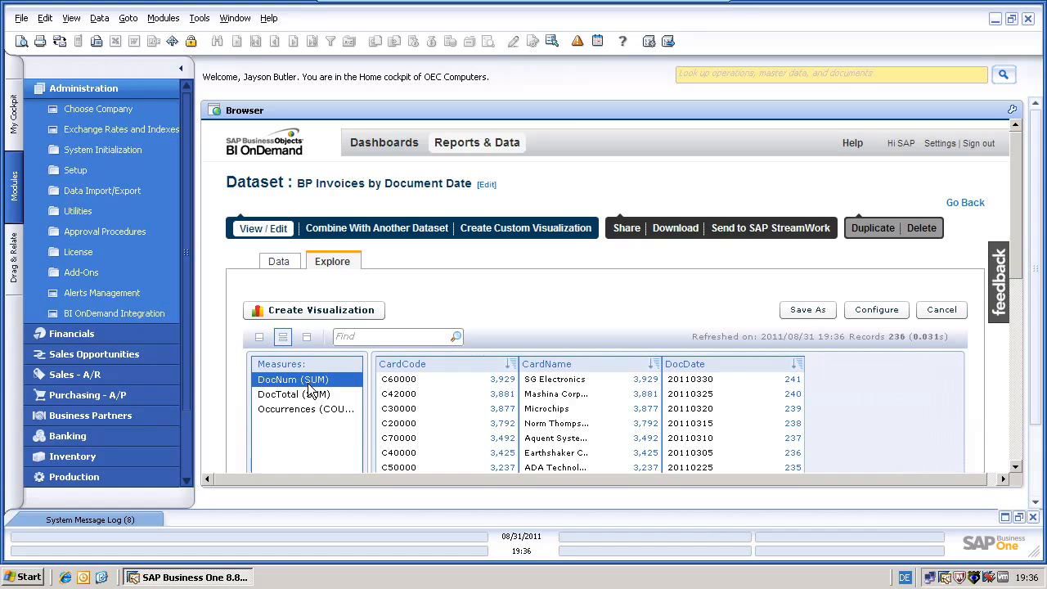
Chart DocTotal (SUM) by business partner and save it as a new visualization
{"action": "left_click", "coordinate": [288, 392]}
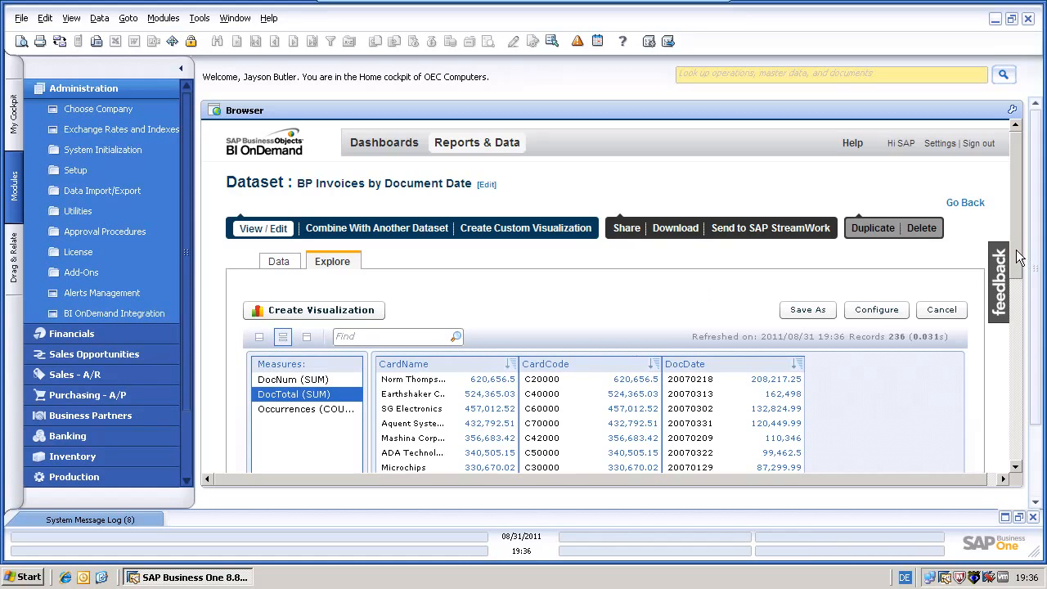
{"action": "left_click_drag", "start_coordinate": [1017, 256], "coordinate": [1018, 416]}
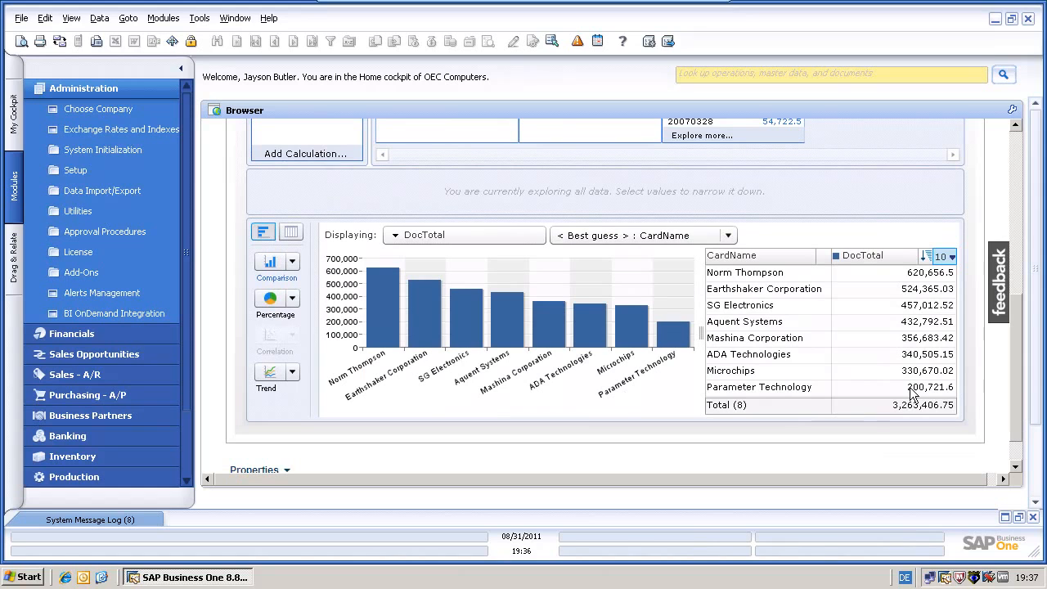
{"action": "mouse_move", "coordinate": [373, 341]}
{"action": "left_click_drag", "start_coordinate": [1017, 353], "coordinate": [992, 172]}
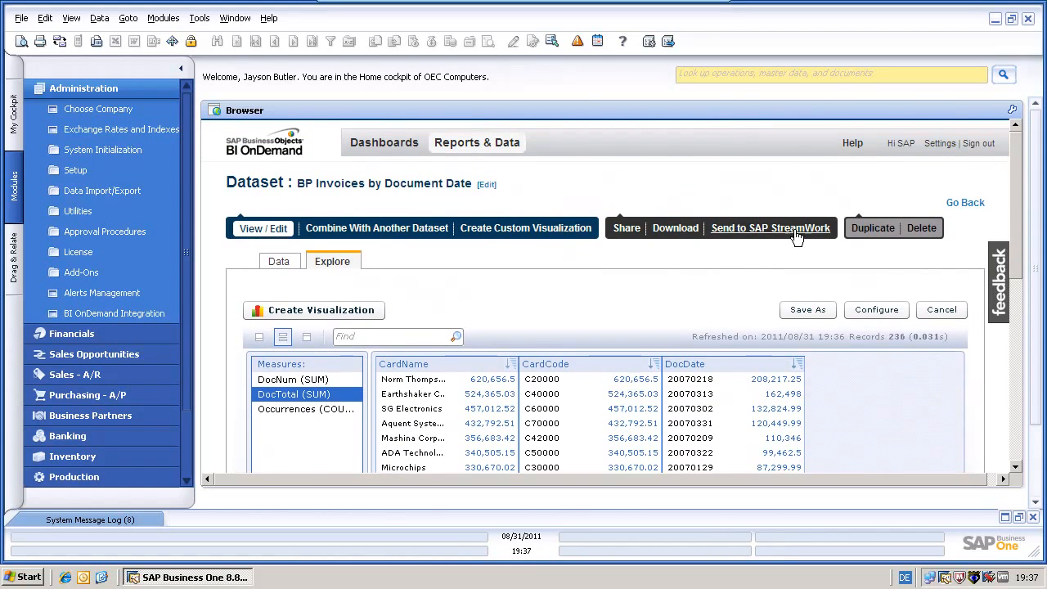
{"action": "left_click", "coordinate": [359, 309]}
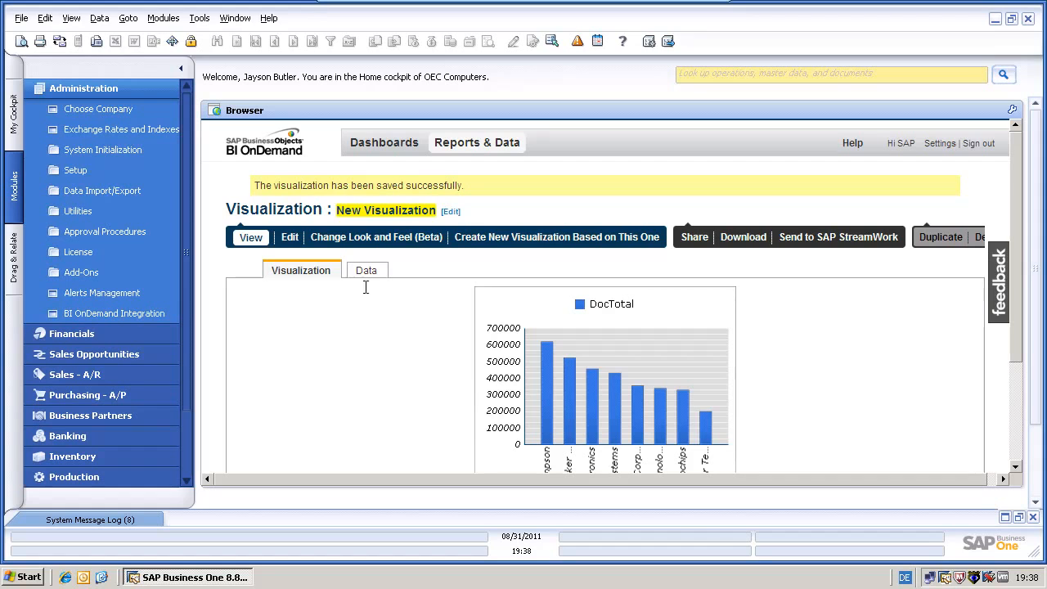
Rename the invoice visualization 'BP Invoices and Document Total' and return to Reports & Data
{"action": "left_click", "coordinate": [451, 213]}
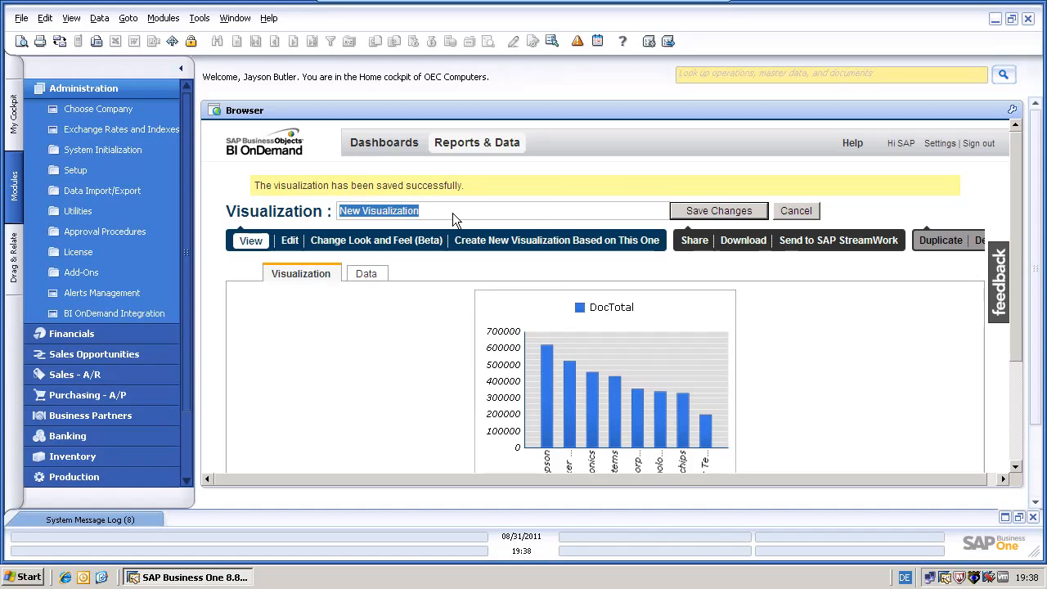
{"action": "type", "text": "BP"}
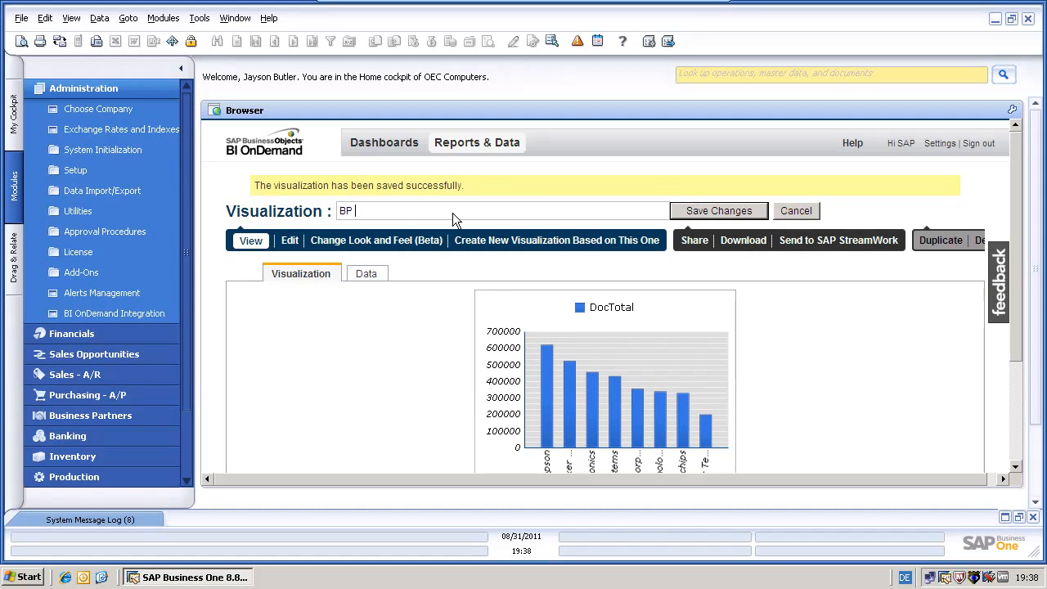
{"action": "type", "text": " Invoices and Document Total"}
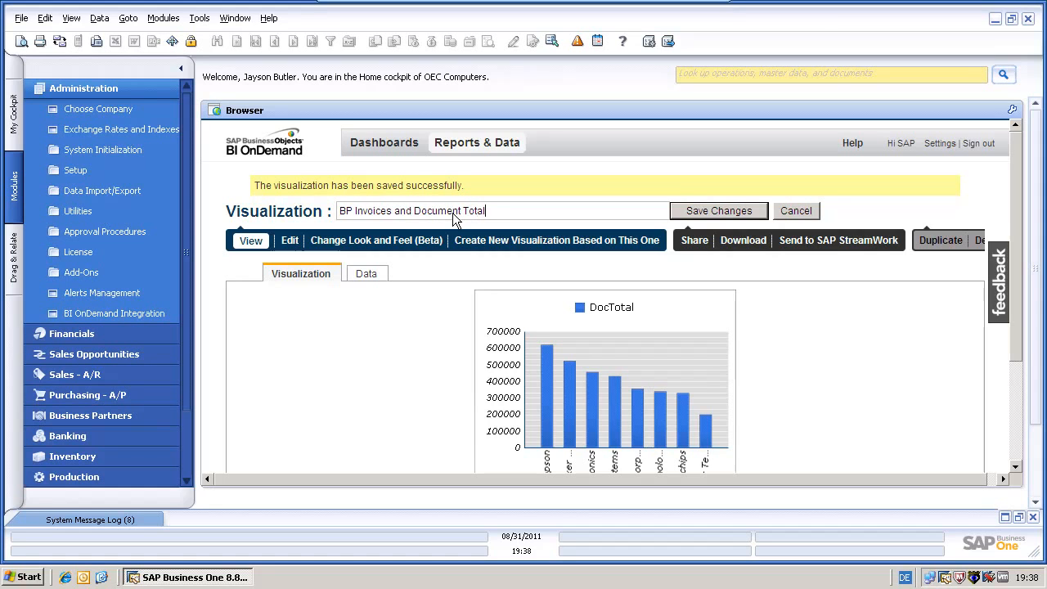
{"action": "left_click", "coordinate": [720, 213]}
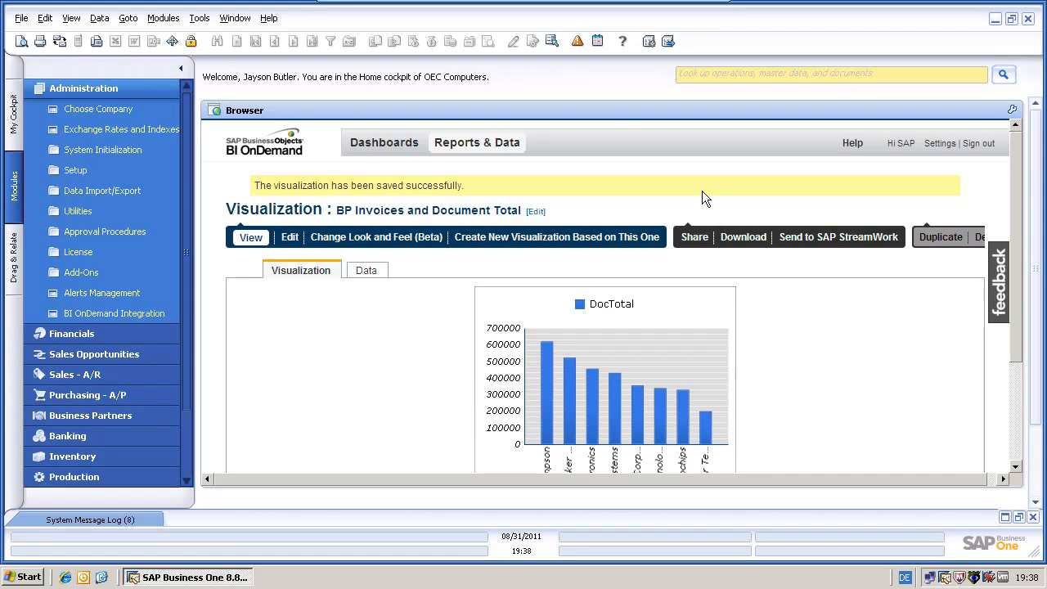
{"action": "left_click", "coordinate": [484, 145]}
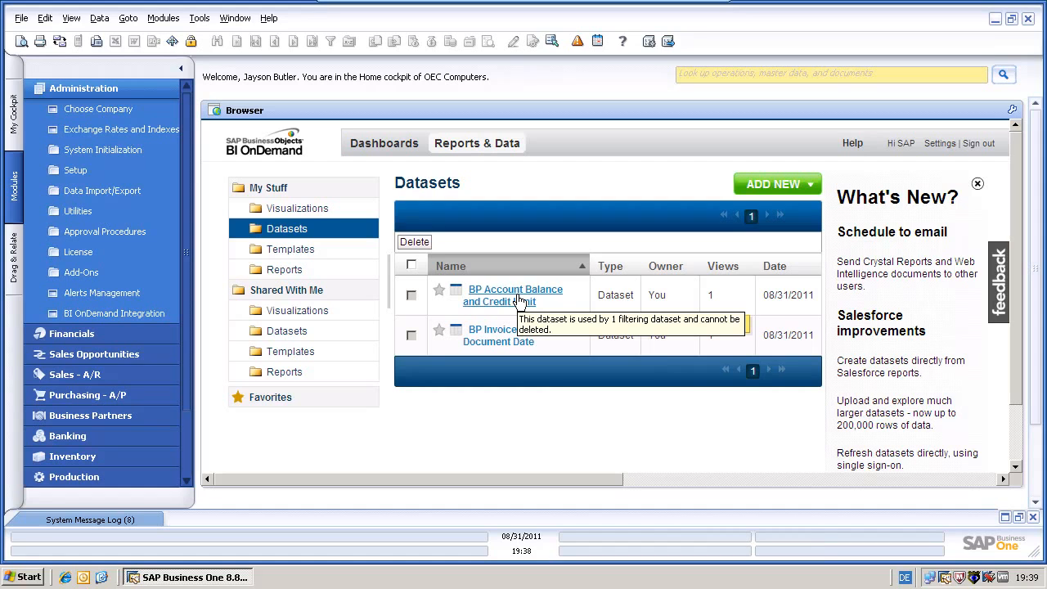
Combine BP Account Balance and Credit Limit with BP Invoices by Document Date, advancing to column matching
{"action": "right_click", "coordinate": [519, 301]}
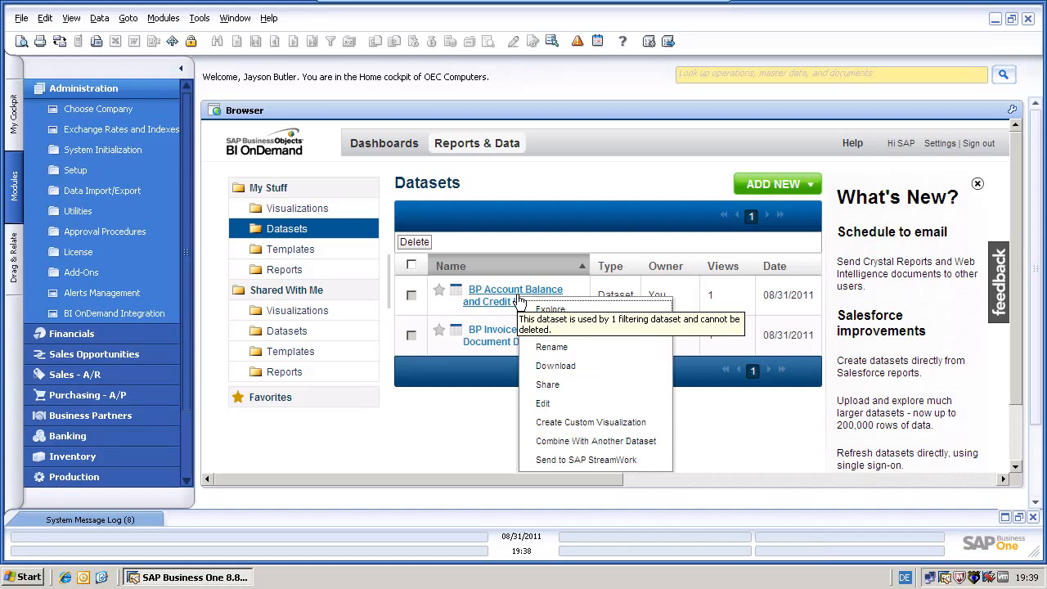
{"action": "left_click", "coordinate": [597, 450]}
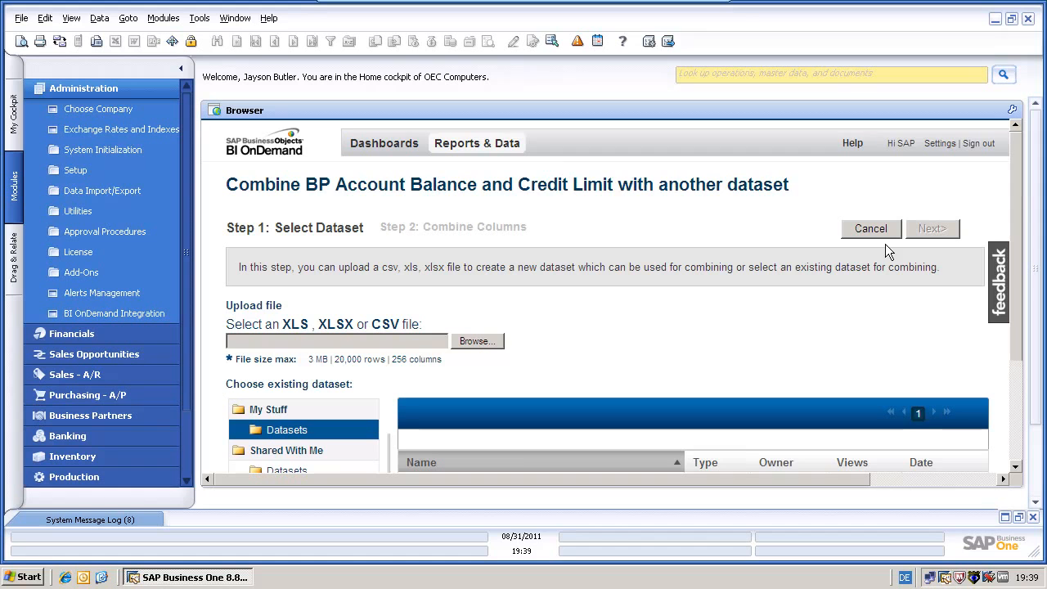
{"action": "left_click_drag", "start_coordinate": [1018, 211], "coordinate": [1017, 319]}
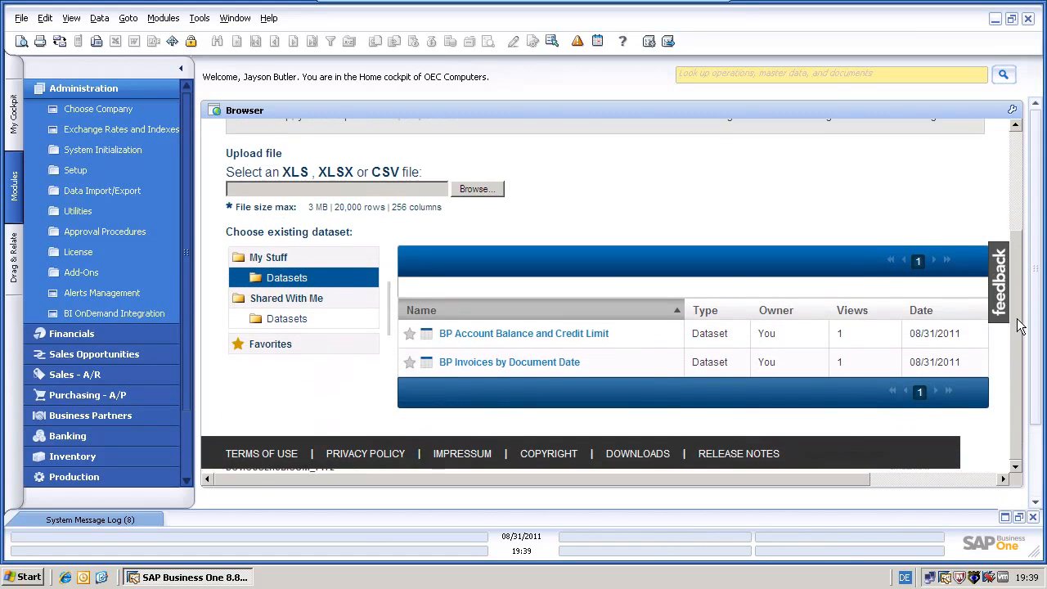
{"action": "left_click", "coordinate": [540, 364]}
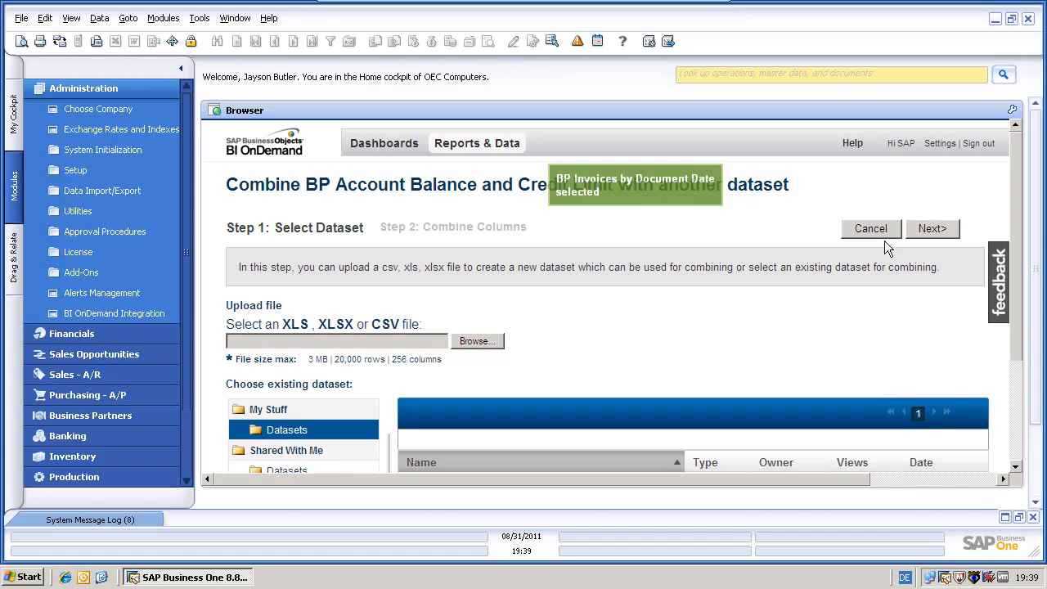
{"action": "left_click", "coordinate": [936, 226]}
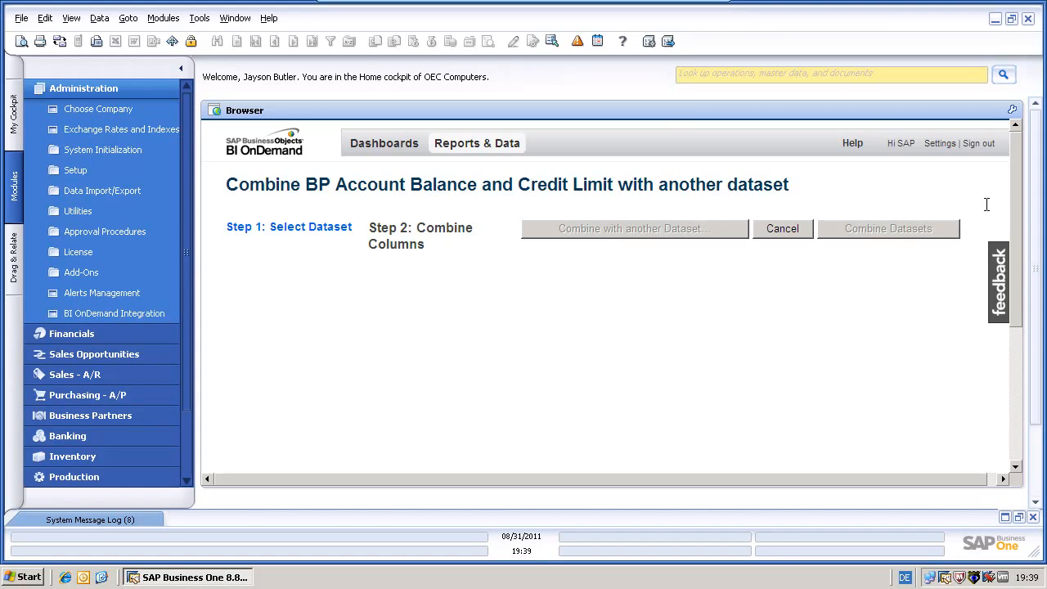
Review the joined BP balance/credit limit and BP Invoices preview, then create the combined dataset
{"action": "mouse_move", "coordinate": [1018, 197]}
{"action": "left_mouse_down"}
{"action": "mouse_move", "coordinate": [1017, 321]}
{"action": "mouse_move", "coordinate": [1011, 185]}
{"action": "left_mouse_up"}
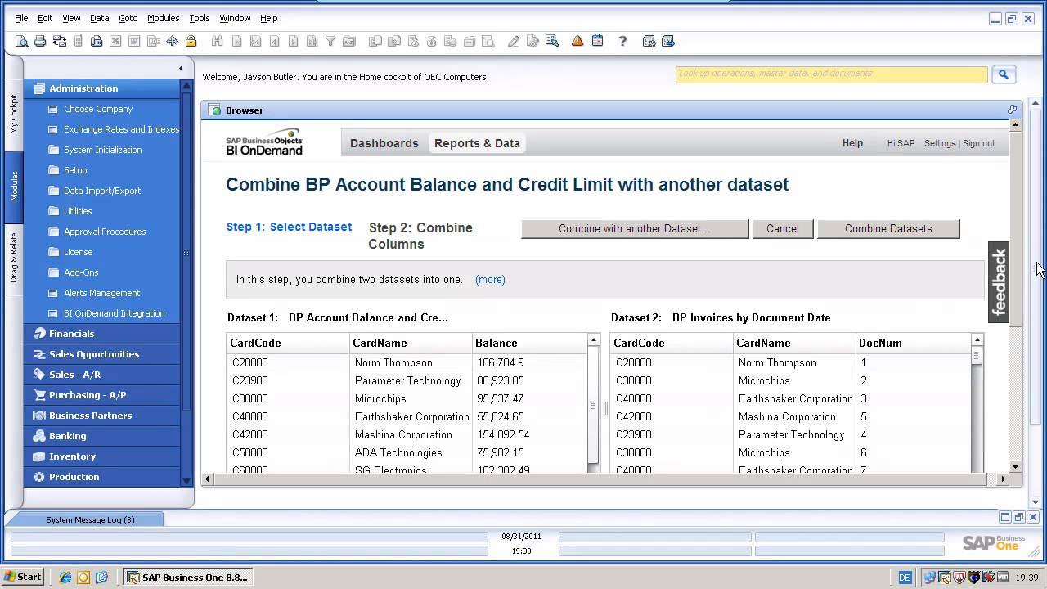
{"action": "left_click_drag", "start_coordinate": [1016, 264], "coordinate": [1022, 408]}
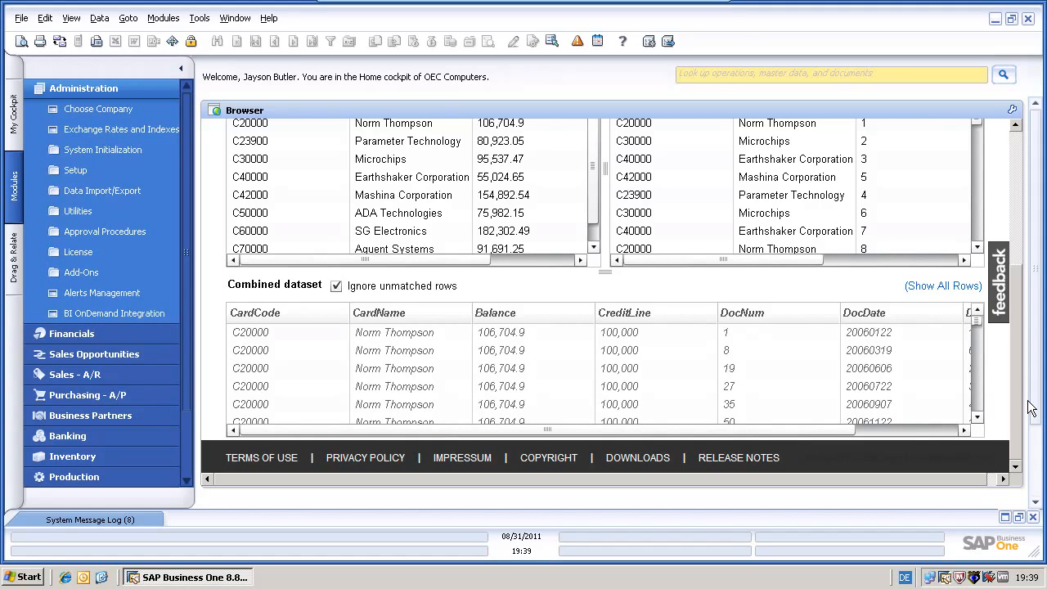
{"action": "scroll", "coordinate": [1015, 323], "scroll_direction": "up", "scroll_amount": 5}
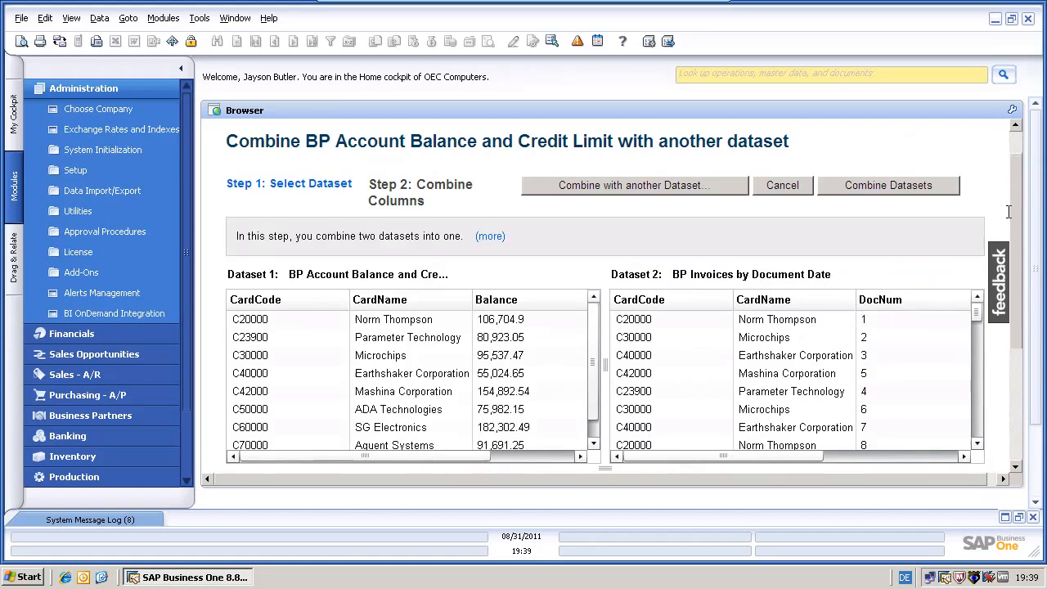
{"action": "left_click", "coordinate": [893, 227]}
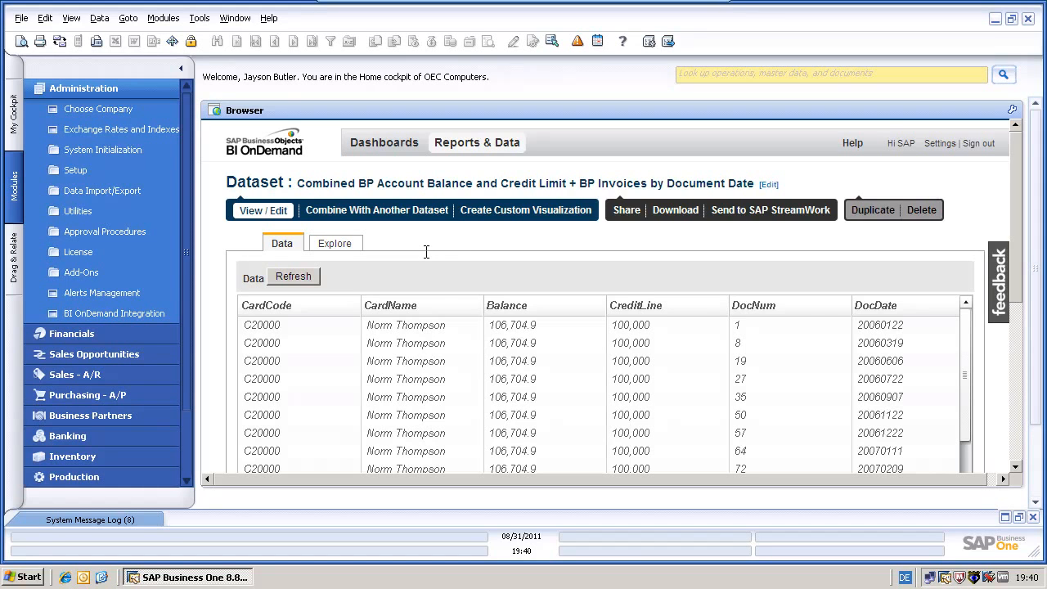
Sort the combined dataset's rows by DocNum and switch to the Explore view
{"action": "left_click", "coordinate": [784, 307]}
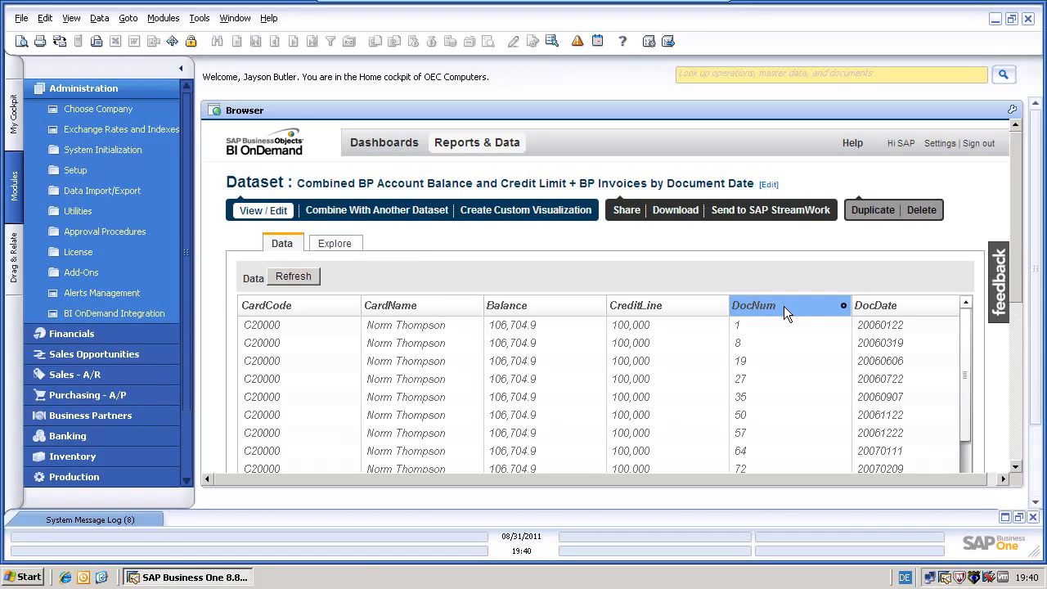
{"action": "left_click", "coordinate": [846, 306]}
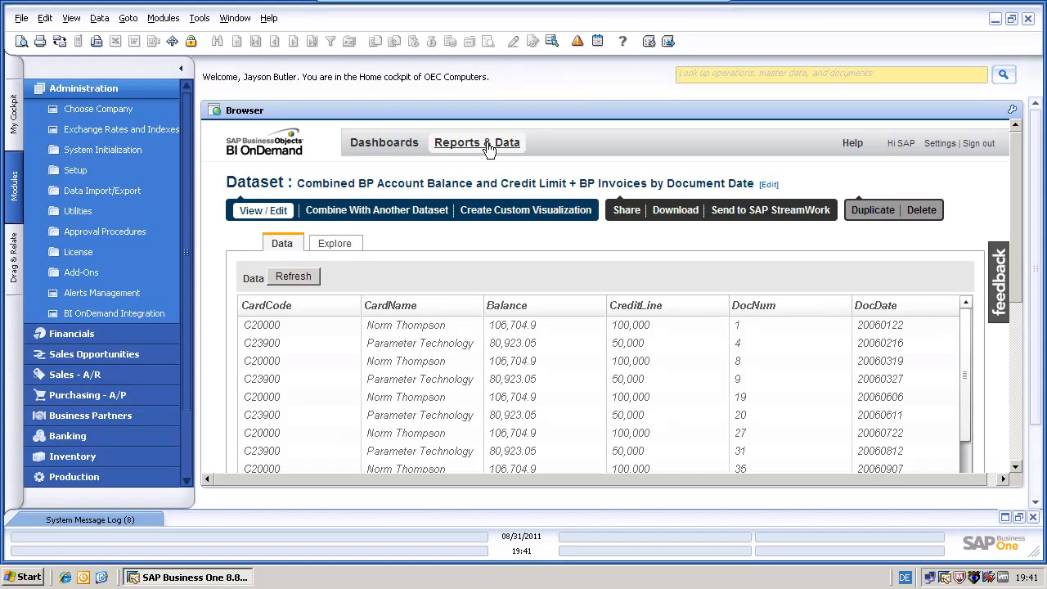
{"action": "left_click", "coordinate": [335, 254]}
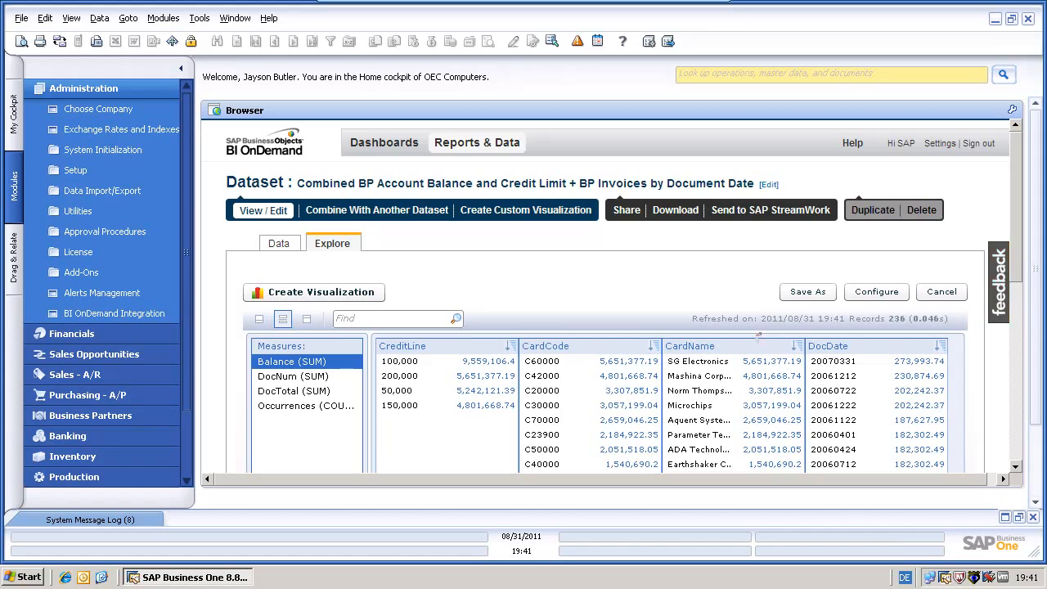
Group the exploration chart by CardName
{"action": "scroll", "coordinate": [1009, 421], "scroll_direction": "down", "scroll_amount": 5}
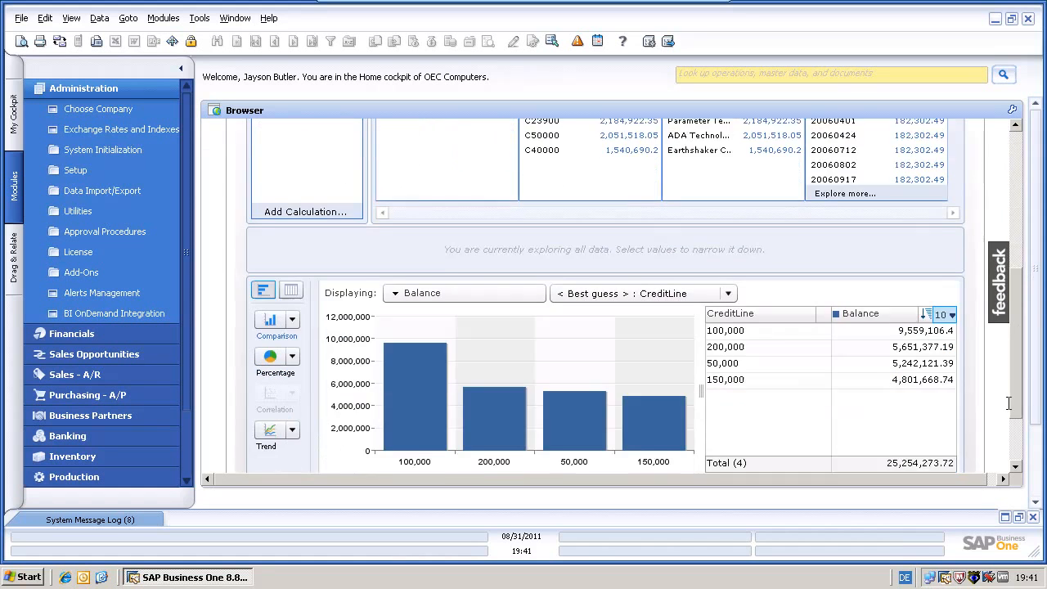
{"action": "left_click_drag", "start_coordinate": [1009, 421], "coordinate": [1009, 426]}
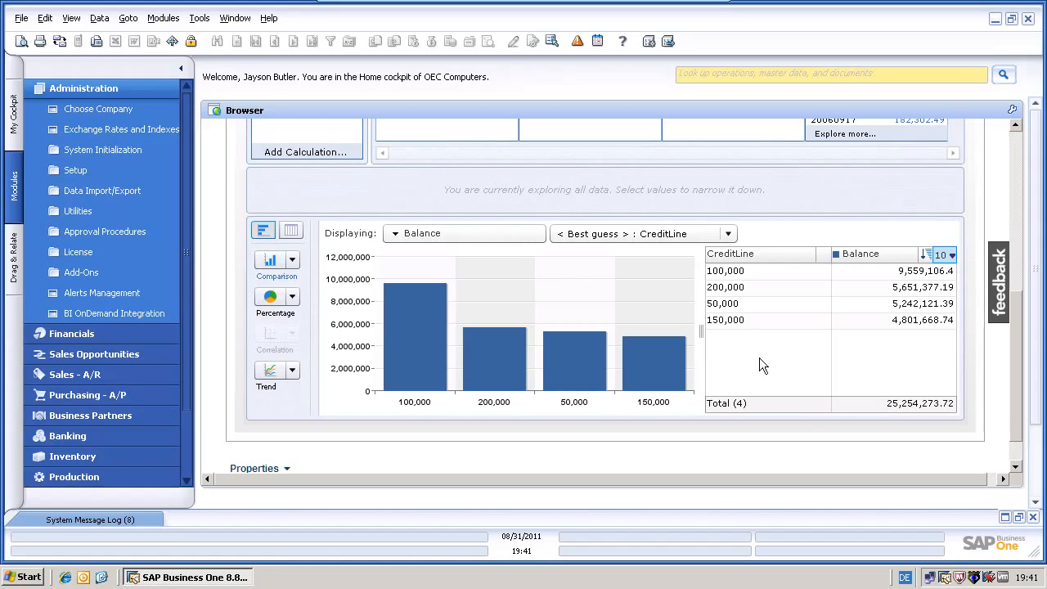
{"action": "left_click", "coordinate": [642, 234]}
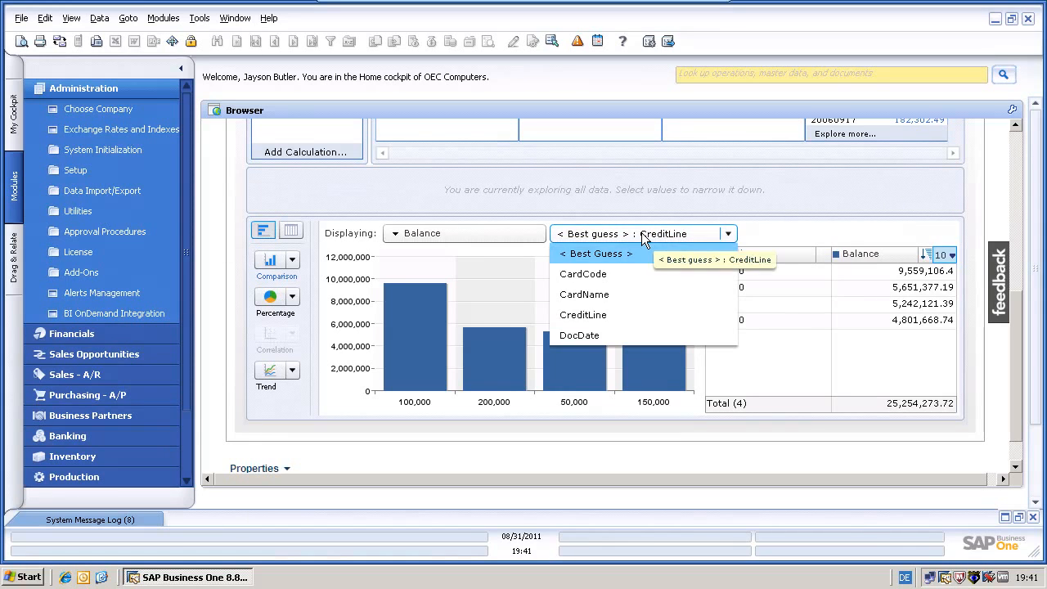
{"action": "left_click", "coordinate": [595, 294]}
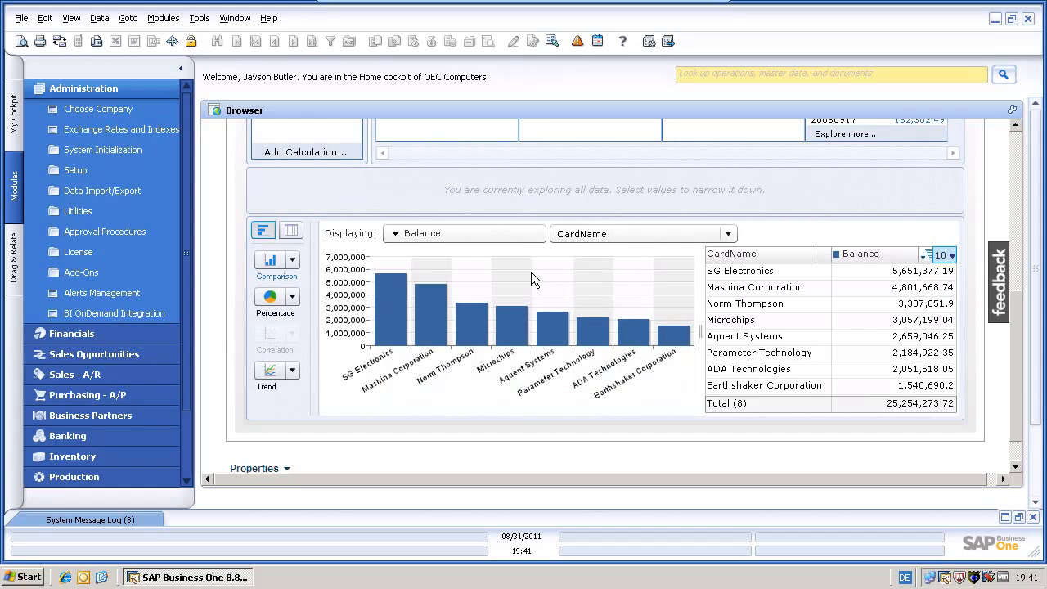
Add DocTotal as a second charted measure alongside Balance
{"action": "left_click", "coordinate": [472, 233]}
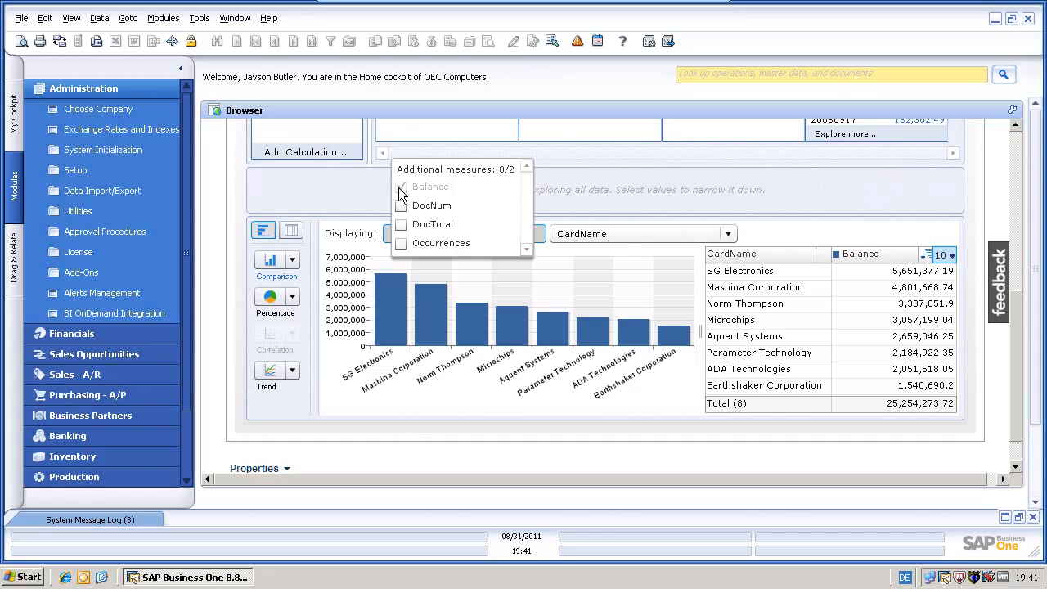
{"action": "left_click", "coordinate": [400, 224]}
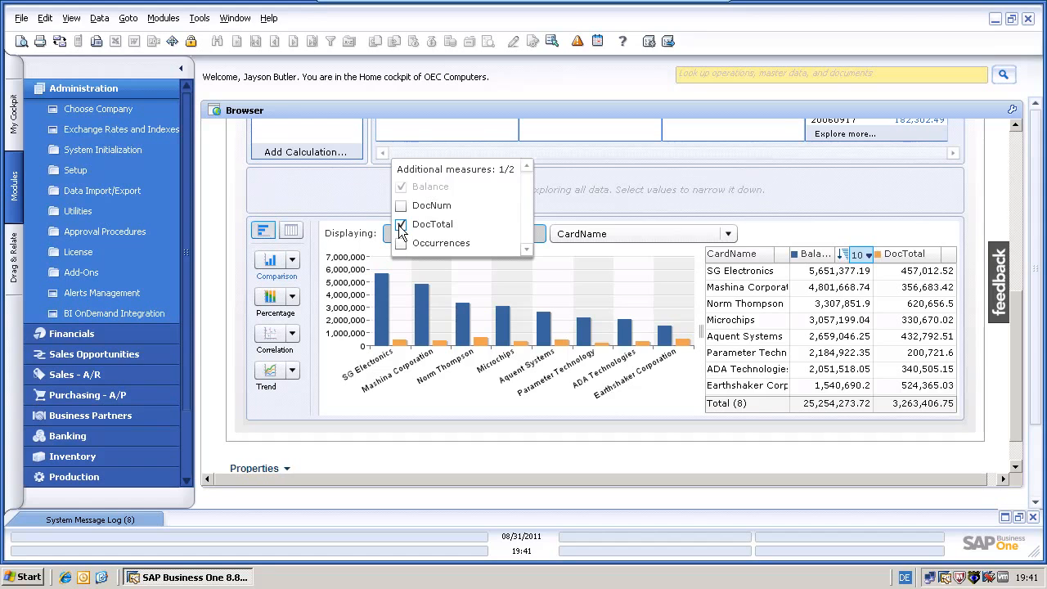
{"action": "left_click", "coordinate": [404, 398]}
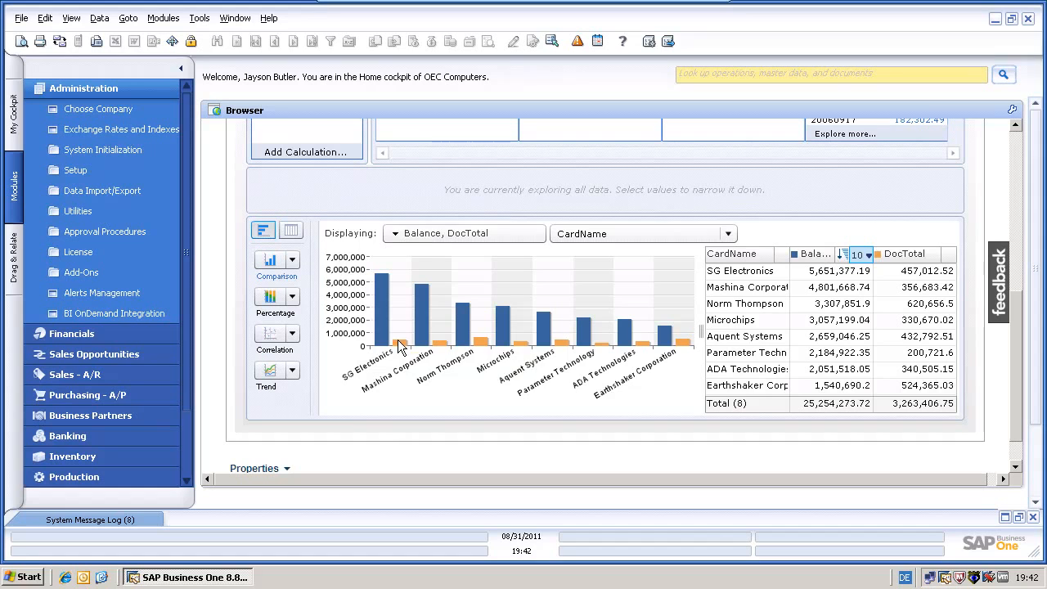
{"action": "mouse_move", "coordinate": [401, 351]}
{"action": "left_click_drag", "start_coordinate": [1016, 320], "coordinate": [1002, 142]}
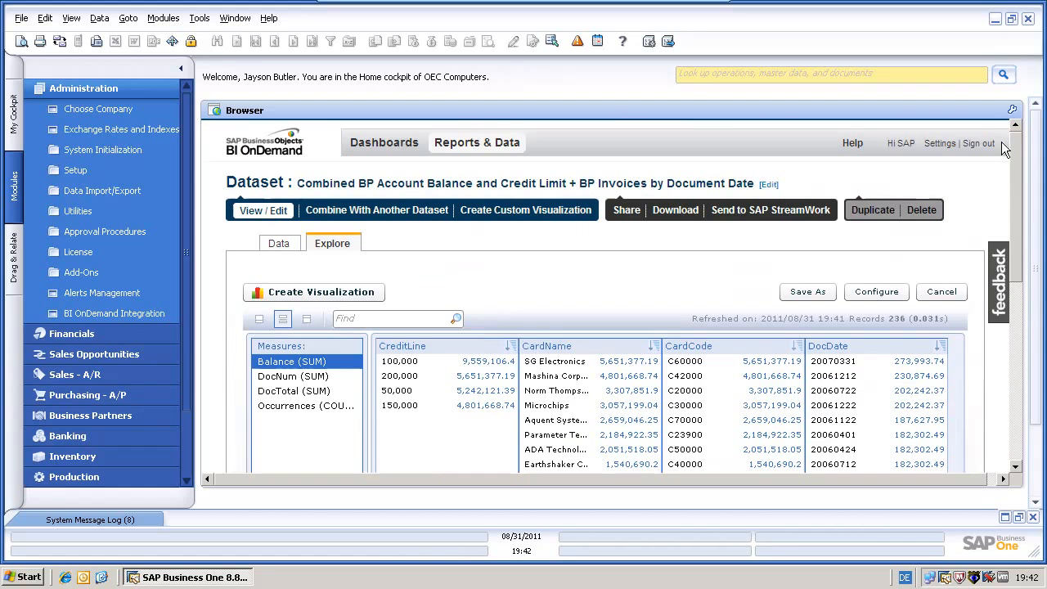
Save the chart as visualization 'BP Invoices with Document Total, Balance' and go to Dashboards
{"action": "left_click", "coordinate": [333, 294]}
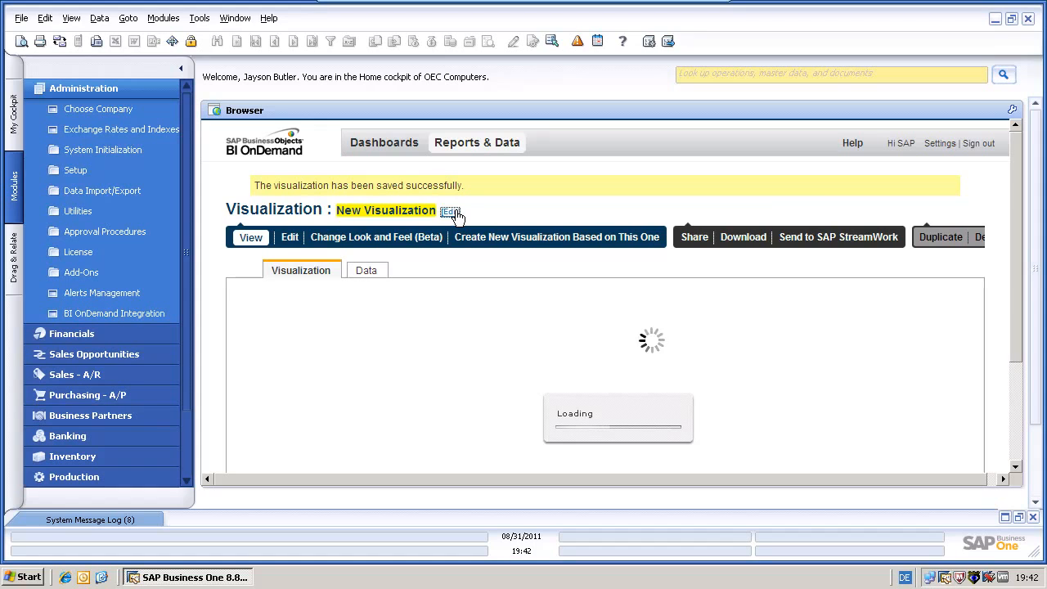
{"action": "left_click", "coordinate": [453, 212]}
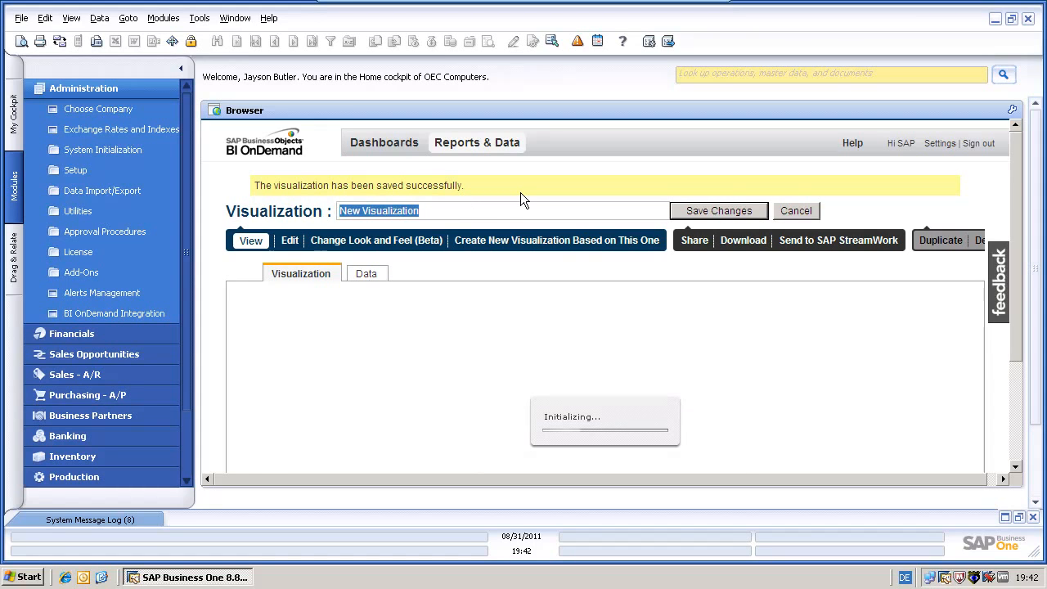
{"action": "type", "text": "BP "}
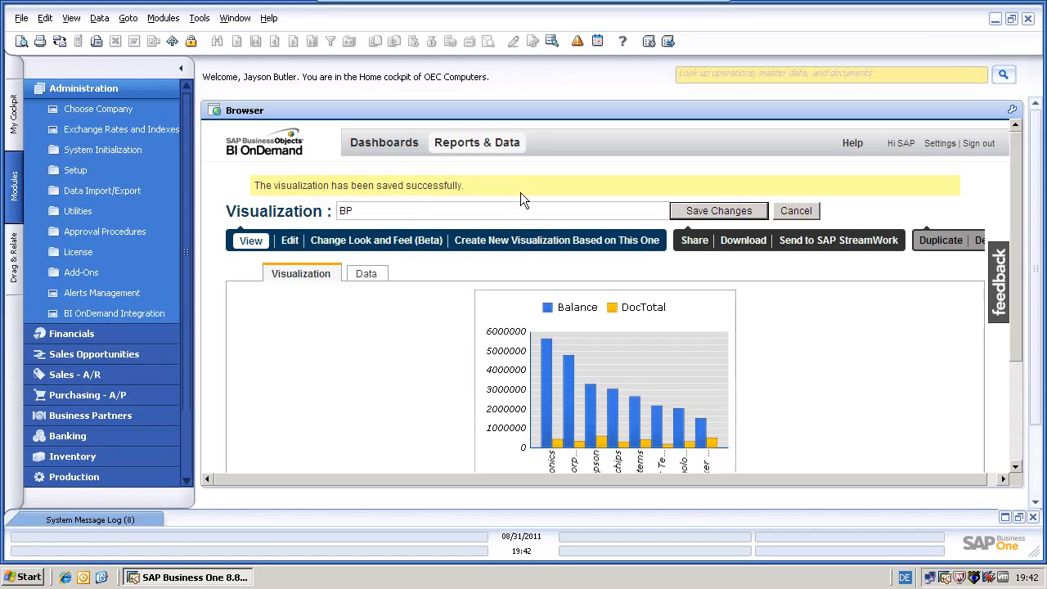
{"action": "type", "text": "Invoices with Document Total, Balance"}
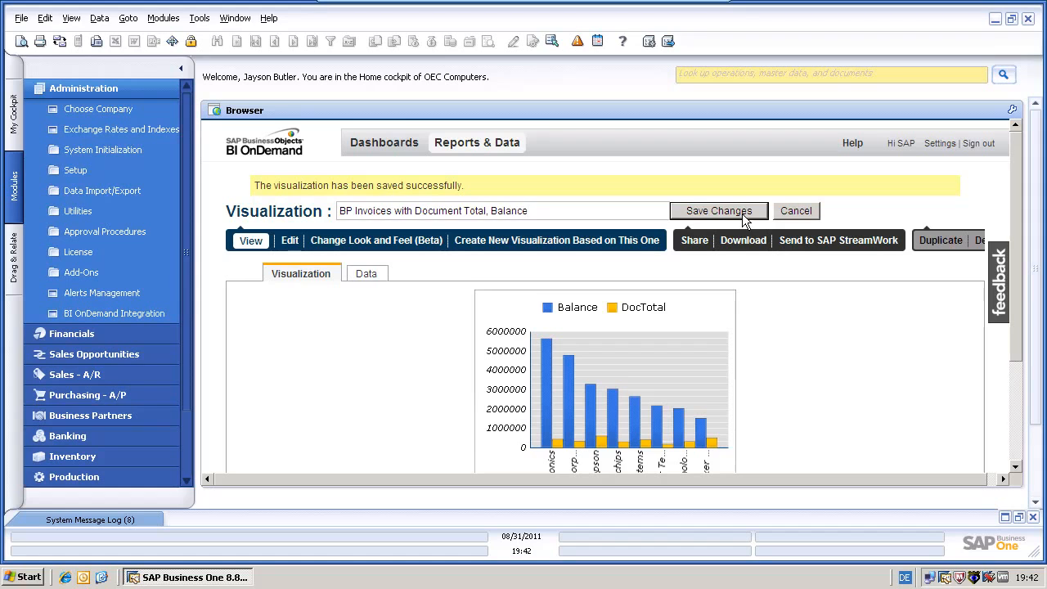
{"action": "left_click", "coordinate": [742, 214]}
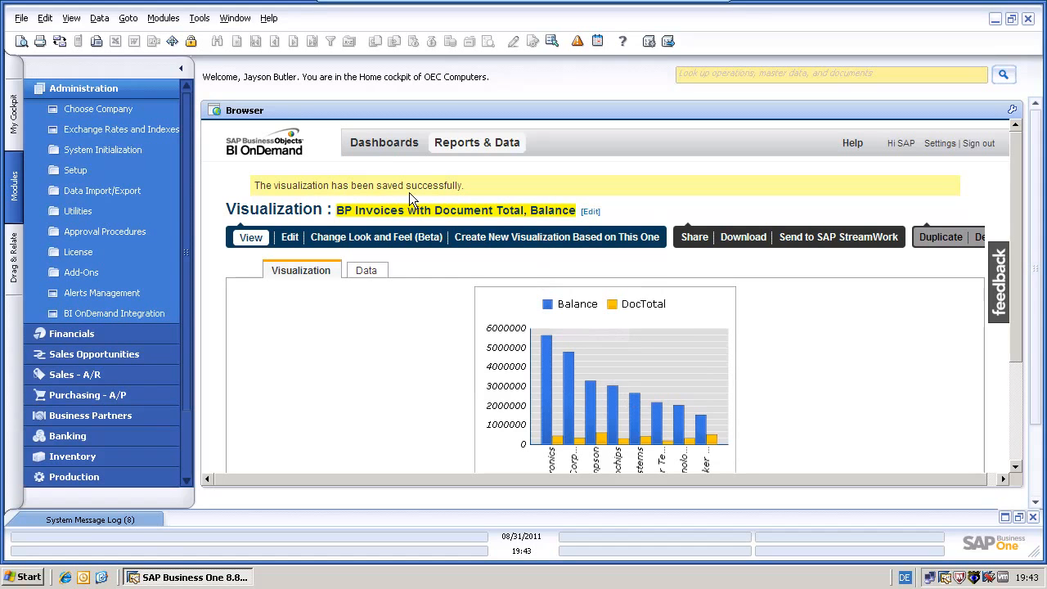
{"action": "left_click", "coordinate": [384, 149]}
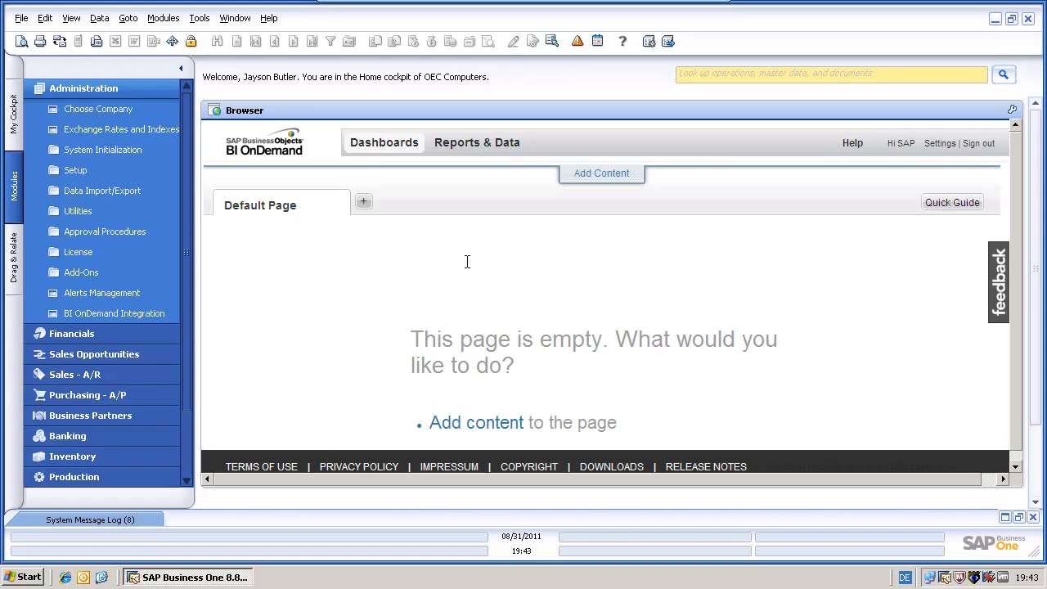
Open the Module Gallery and look over the three saved BP modules under My Stuff
{"action": "left_click", "coordinate": [595, 175]}
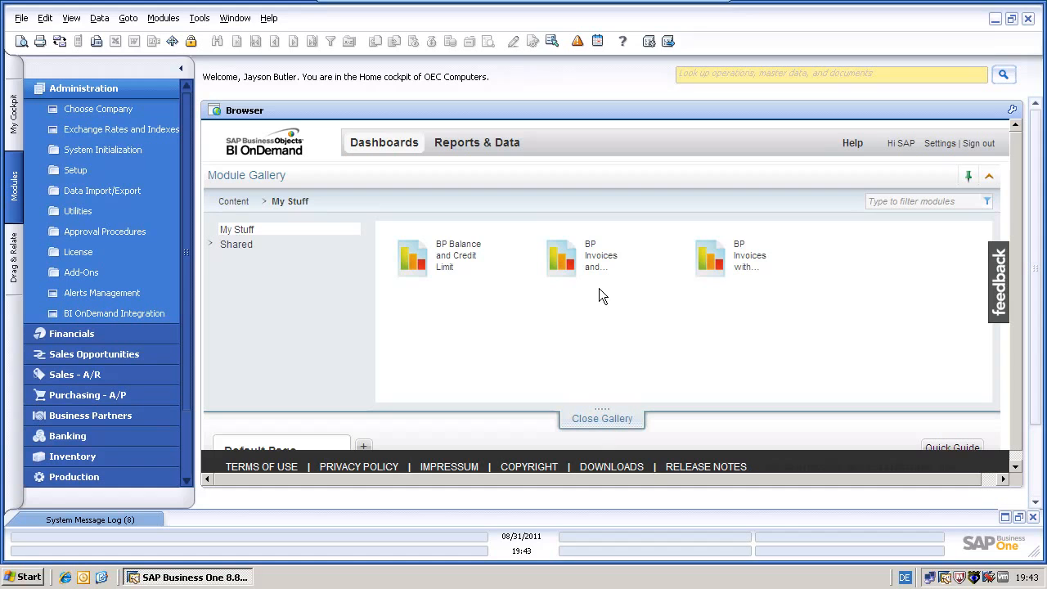
{"action": "mouse_move", "coordinate": [464, 278]}
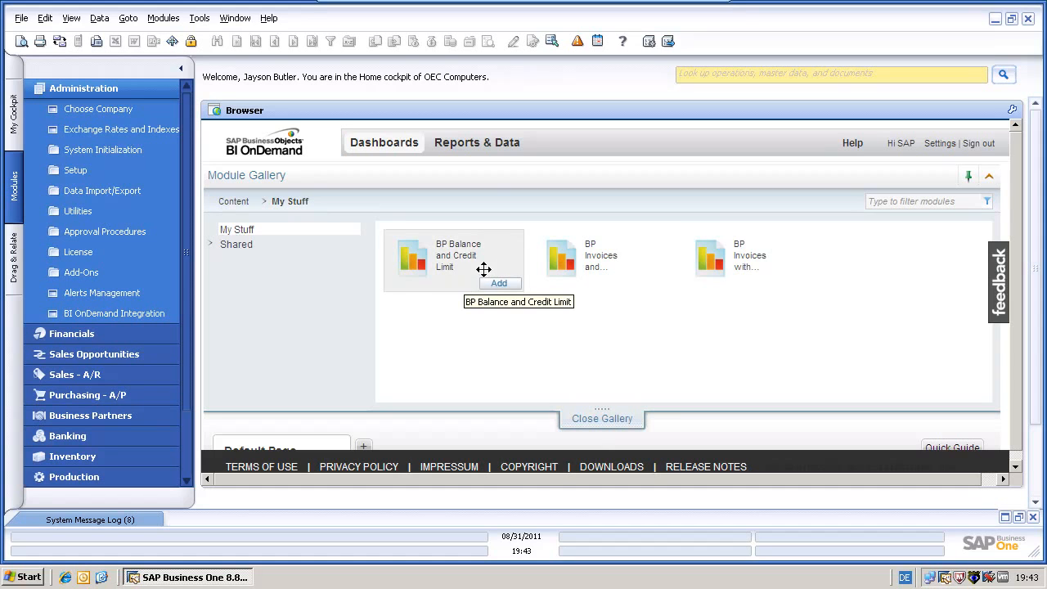
{"action": "mouse_move", "coordinate": [709, 261]}
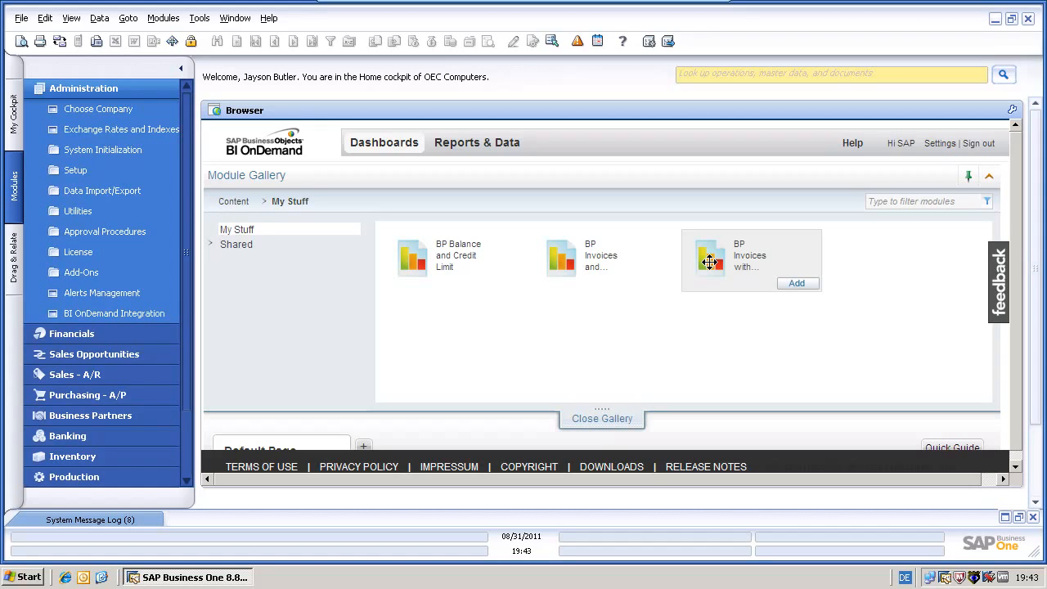
{"action": "mouse_move", "coordinate": [498, 246]}
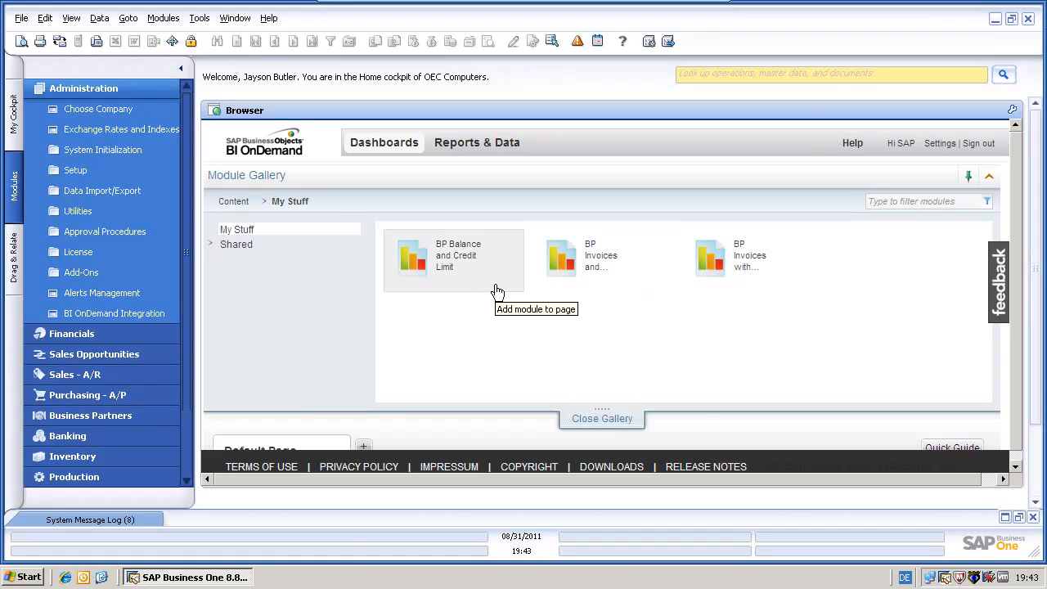
{"action": "mouse_move", "coordinate": [564, 286]}
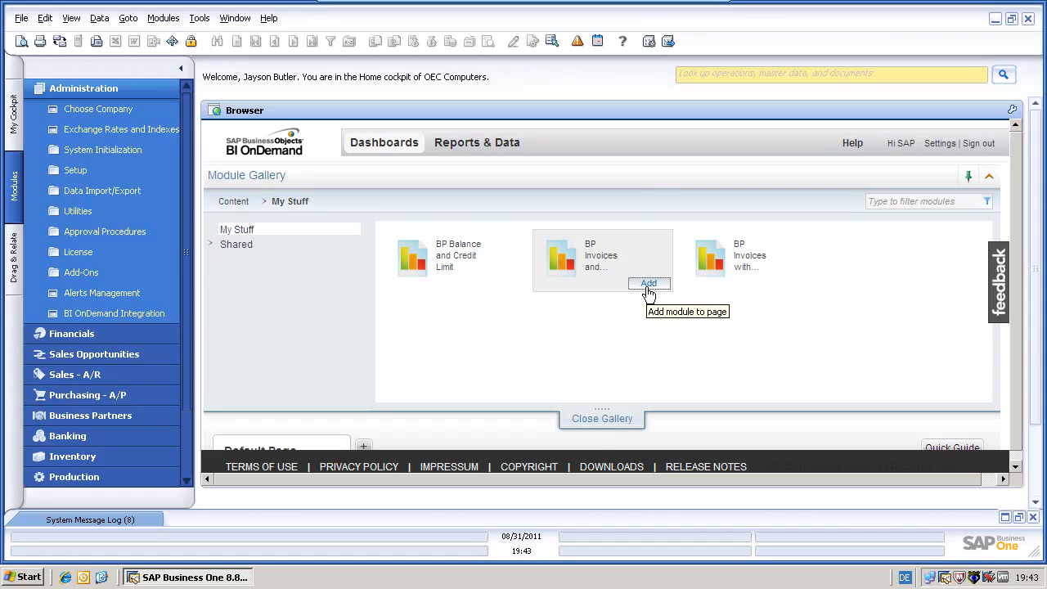
{"action": "mouse_move", "coordinate": [795, 286]}
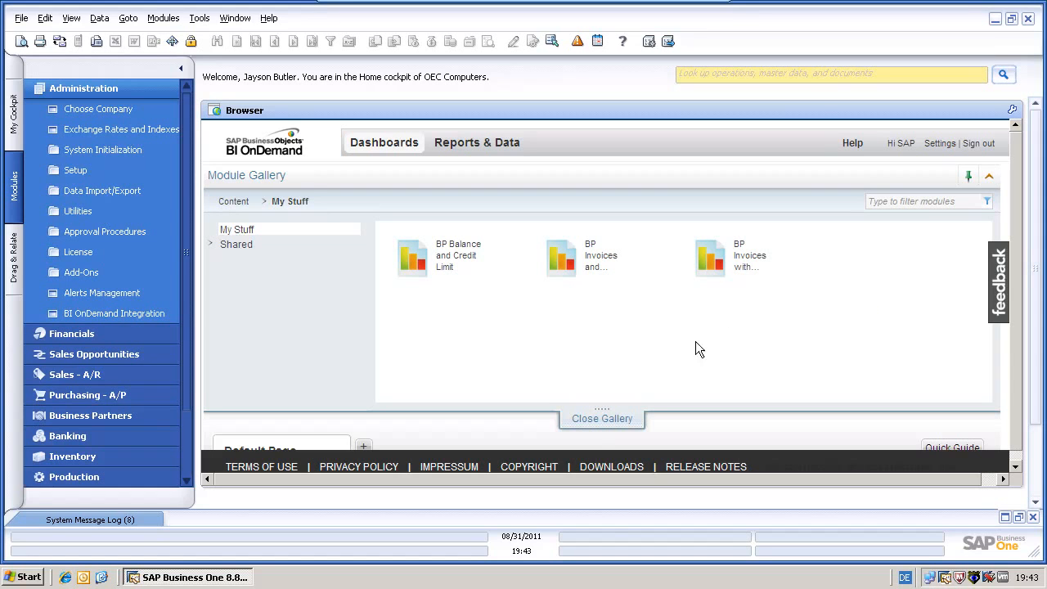
Close the gallery and arrange the BP Invoices modules in the top row beside BP Balance and Credit Limit
{"action": "left_click", "coordinate": [601, 422]}
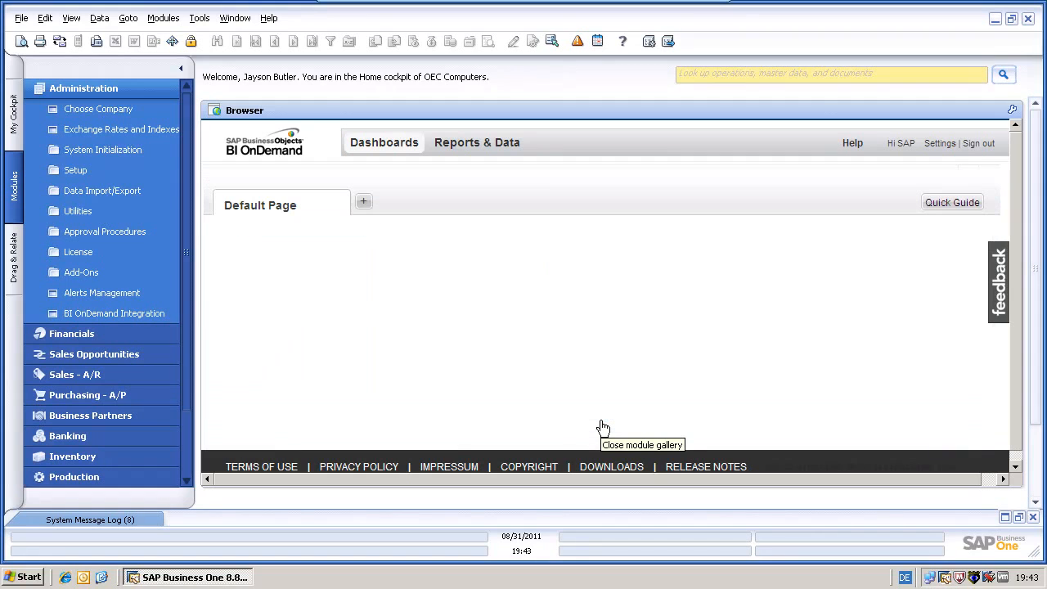
{"action": "left_click_drag", "start_coordinate": [993, 378], "coordinate": [994, 287]}
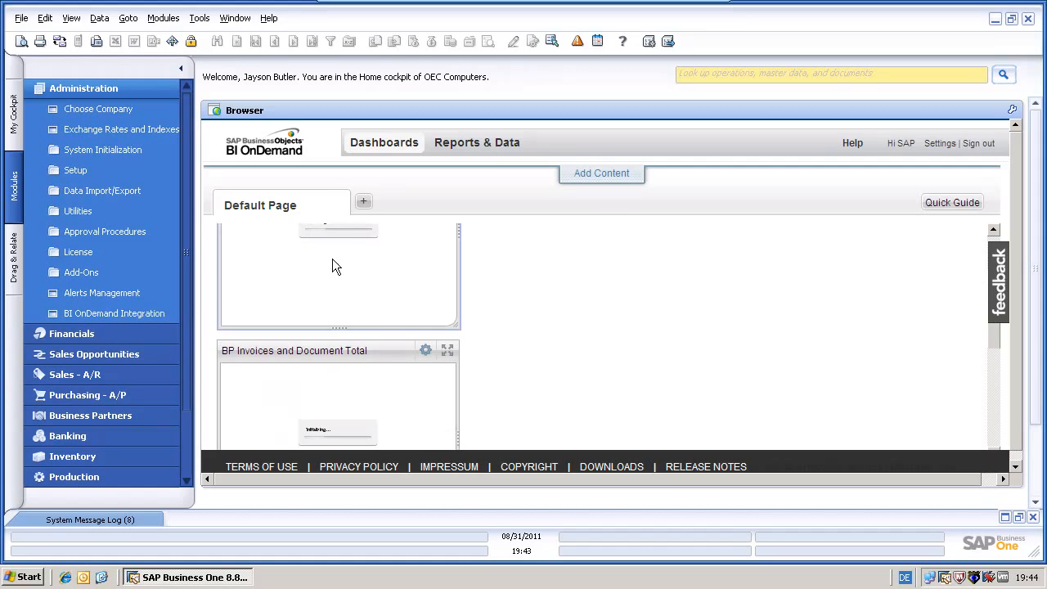
{"action": "left_click_drag", "start_coordinate": [319, 355], "coordinate": [515, 220]}
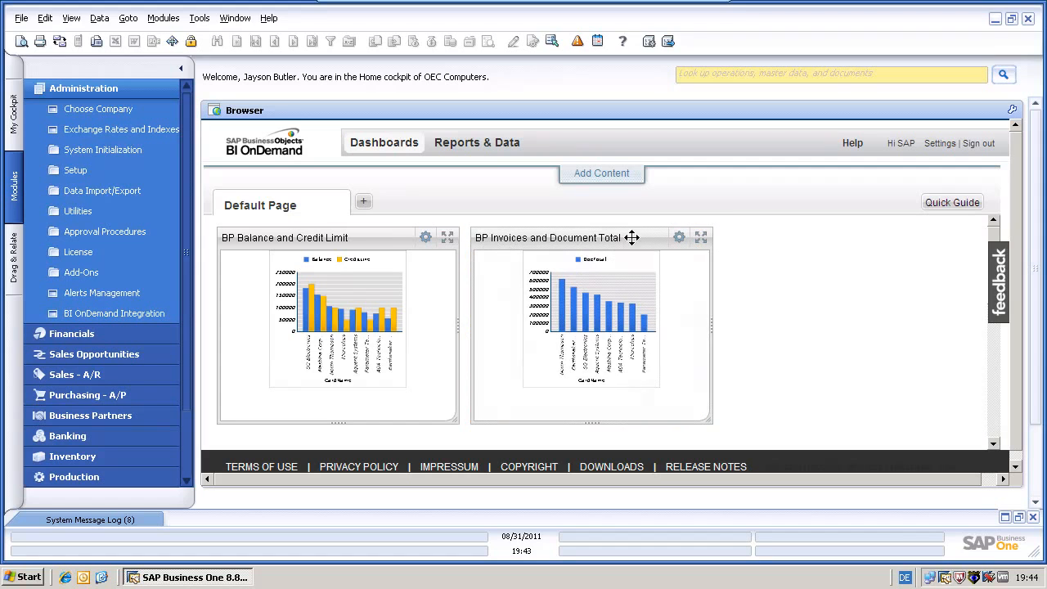
{"action": "left_click", "coordinate": [995, 389]}
{"action": "left_click_drag", "start_coordinate": [352, 238], "coordinate": [736, 250]}
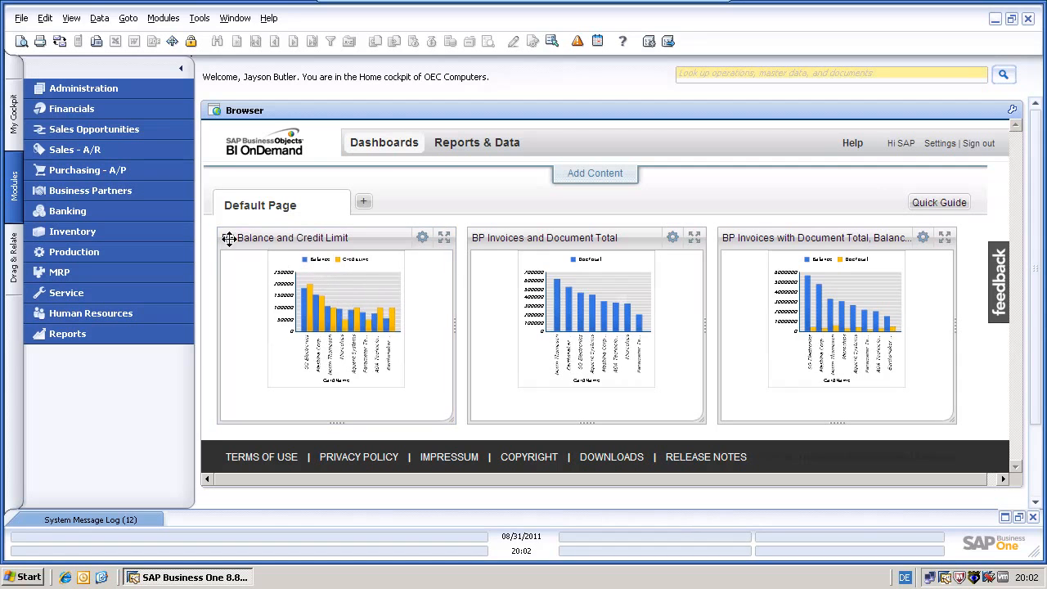
Open Business Partner Master Data and load the first customer matching code 'c'
{"action": "left_click", "coordinate": [108, 190]}
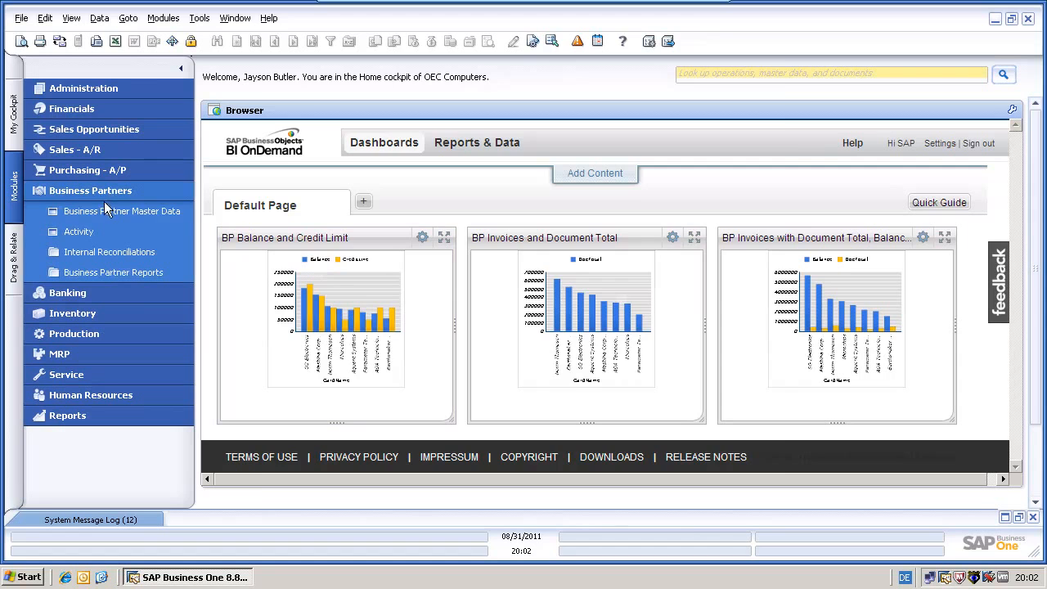
{"action": "left_click", "coordinate": [102, 211]}
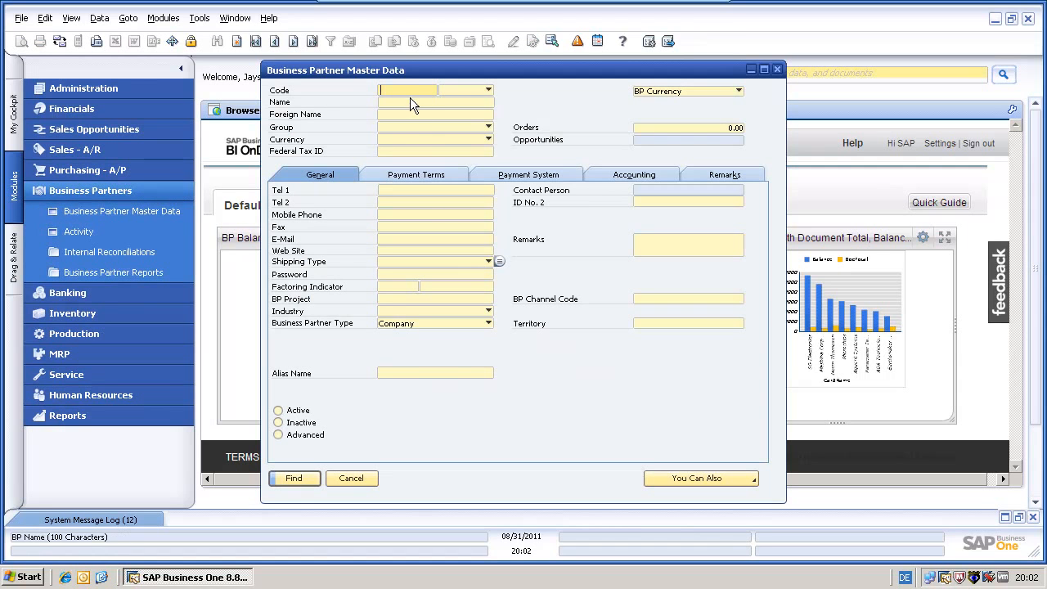
{"action": "type", "text": "c"}
{"action": "left_click", "coordinate": [294, 479]}
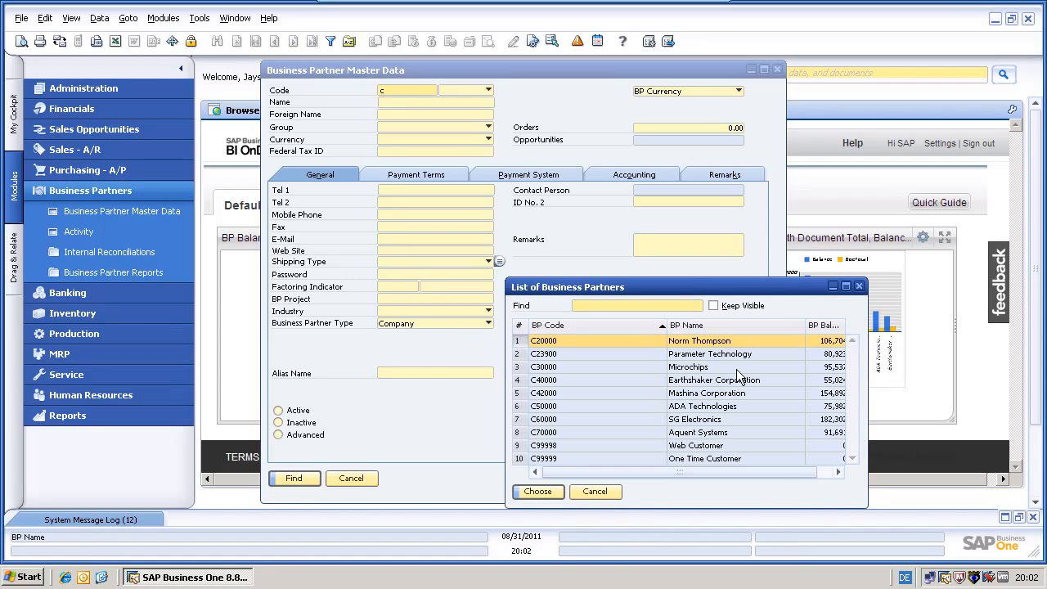
{"action": "double_click", "coordinate": [685, 342]}
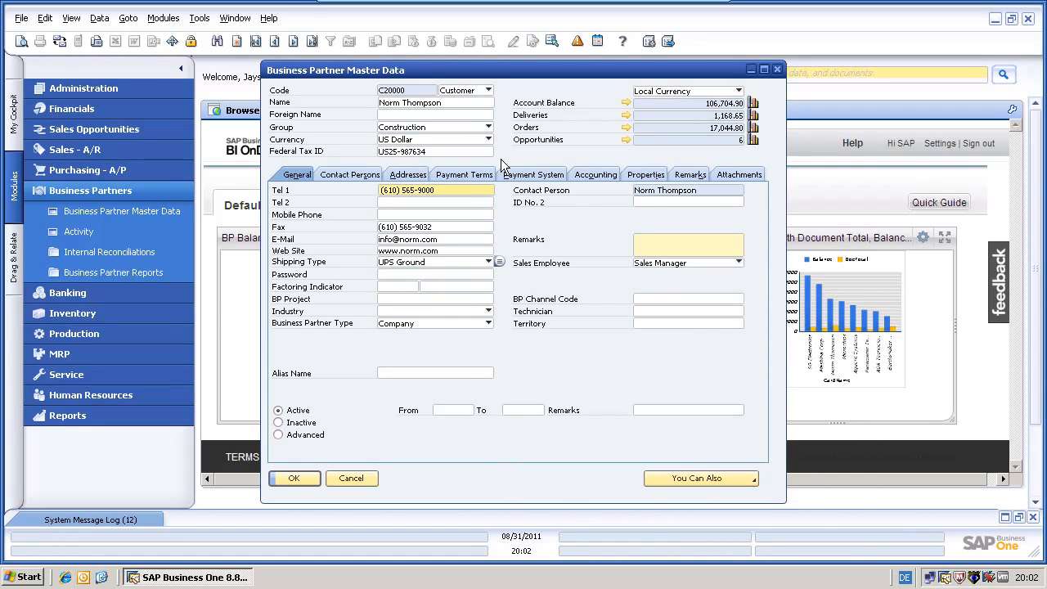
Set the customer's Credit Limit to 1,000,000 on Payment Terms, update and close the record
{"action": "left_click", "coordinate": [470, 177]}
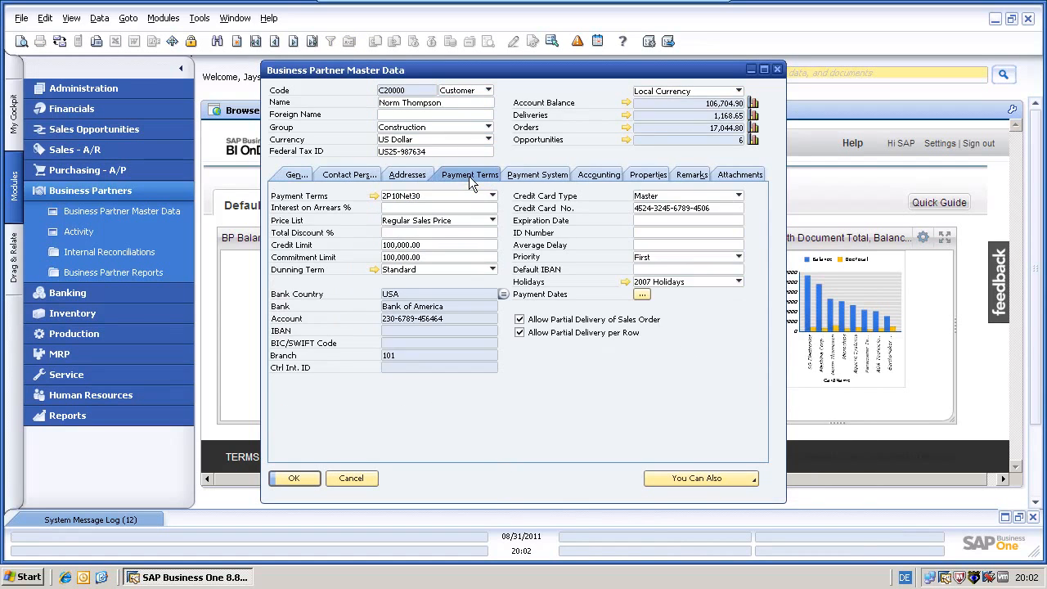
{"action": "left_click", "coordinate": [422, 245]}
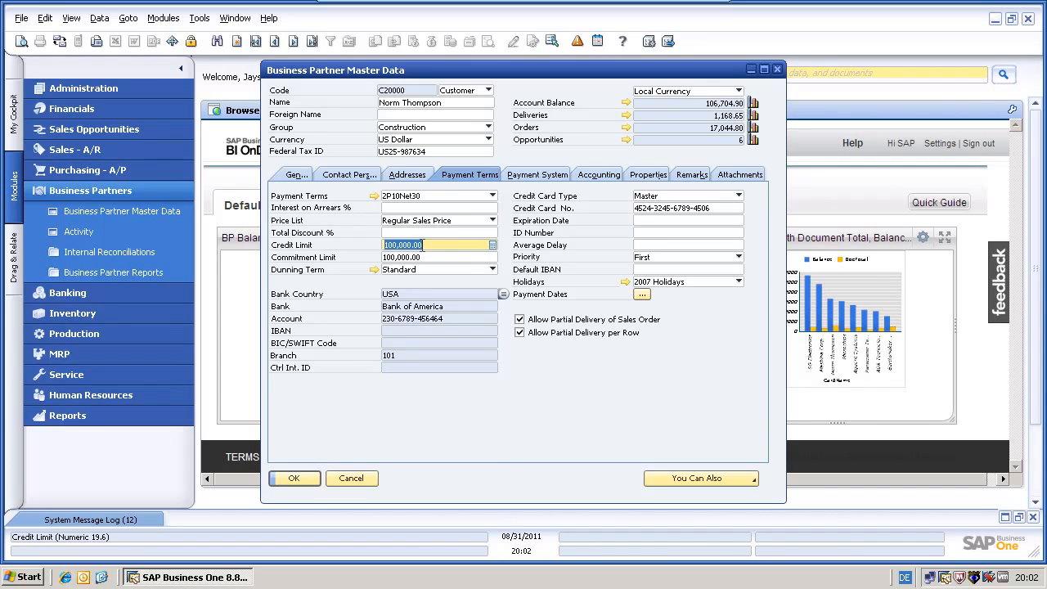
{"action": "left_click", "coordinate": [492, 245]}
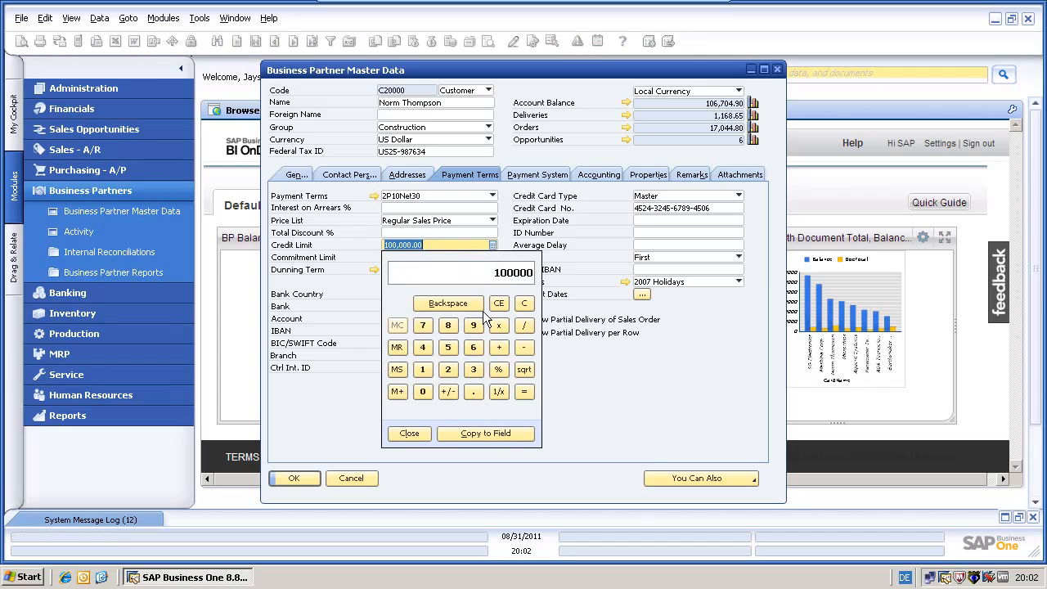
{"action": "left_click", "coordinate": [421, 370]}
{"action": "left_click", "coordinate": [420, 392]}
{"action": "left_click", "coordinate": [420, 391]}
{"action": "left_click", "coordinate": [421, 391]}
{"action": "left_click", "coordinate": [421, 392]}
{"action": "left_click", "coordinate": [420, 391]}
{"action": "left_click", "coordinate": [421, 391]}
{"action": "left_click", "coordinate": [457, 433]}
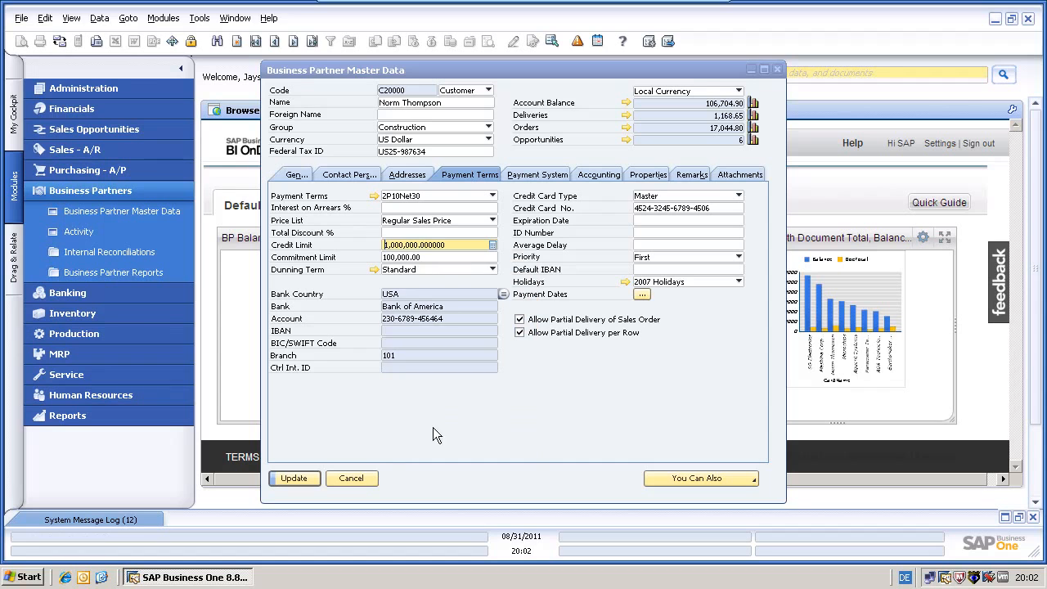
{"action": "left_click", "coordinate": [299, 477]}
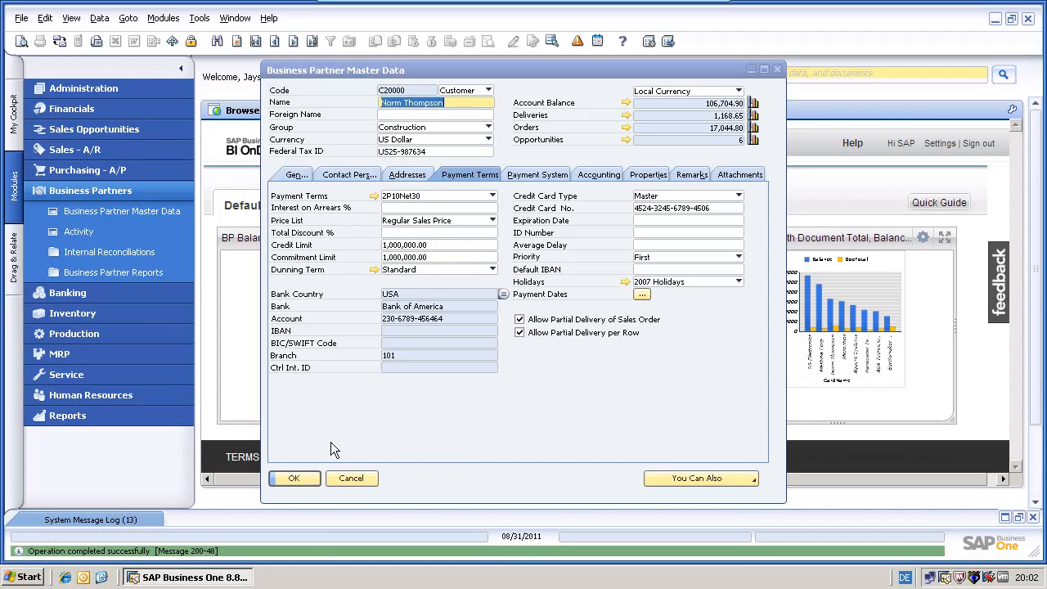
{"action": "left_click", "coordinate": [286, 478]}
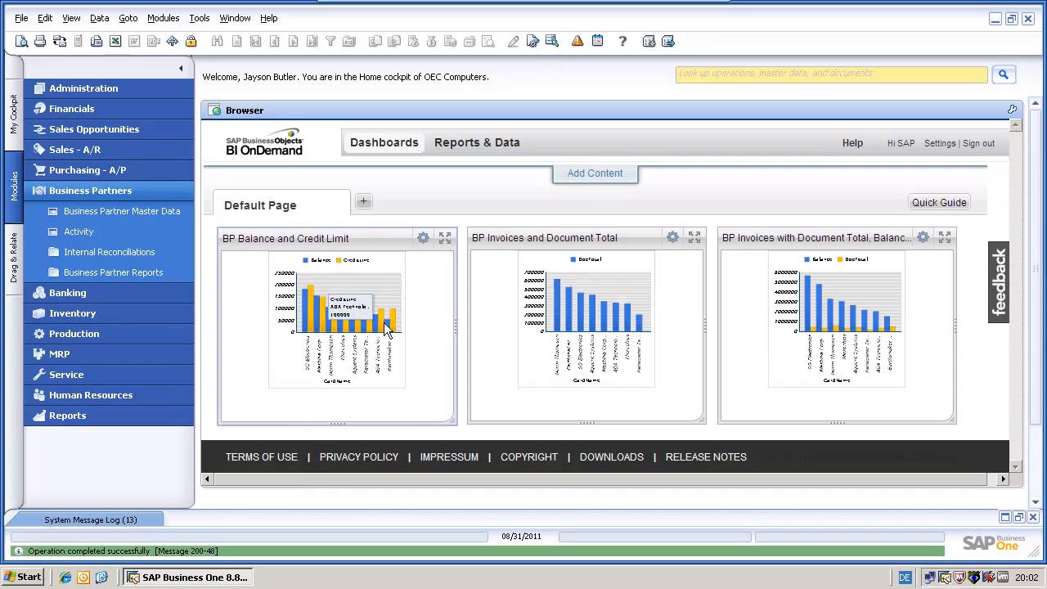
Reload the Dashboards tab to check whether the new credit limit appears
{"action": "left_click", "coordinate": [397, 153]}
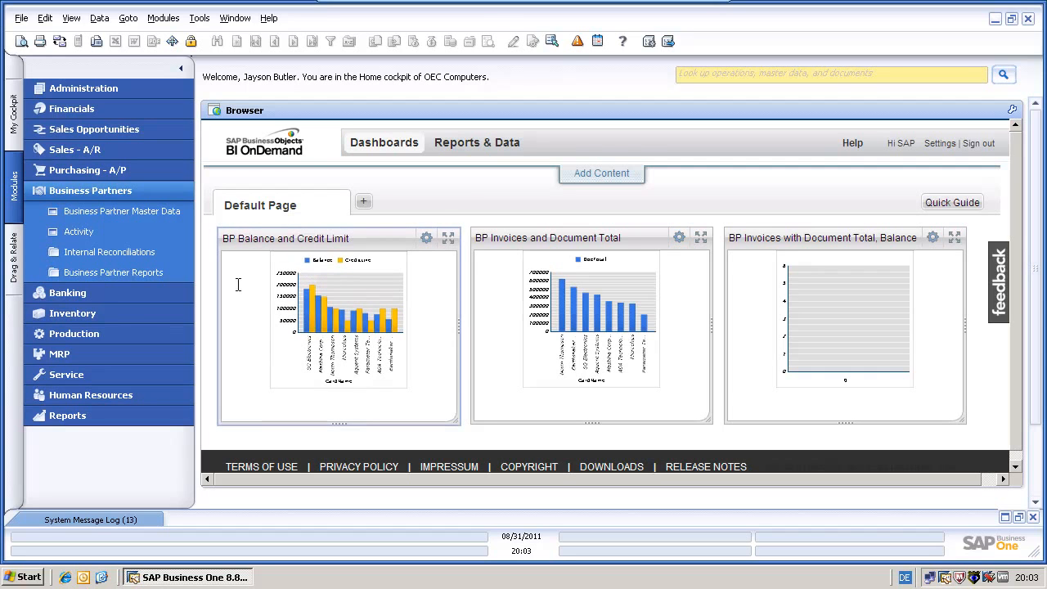
Upload the BP Account Balance and Credit Limit query now via BI OnDemand Integration settings
{"action": "left_click", "coordinate": [82, 92]}
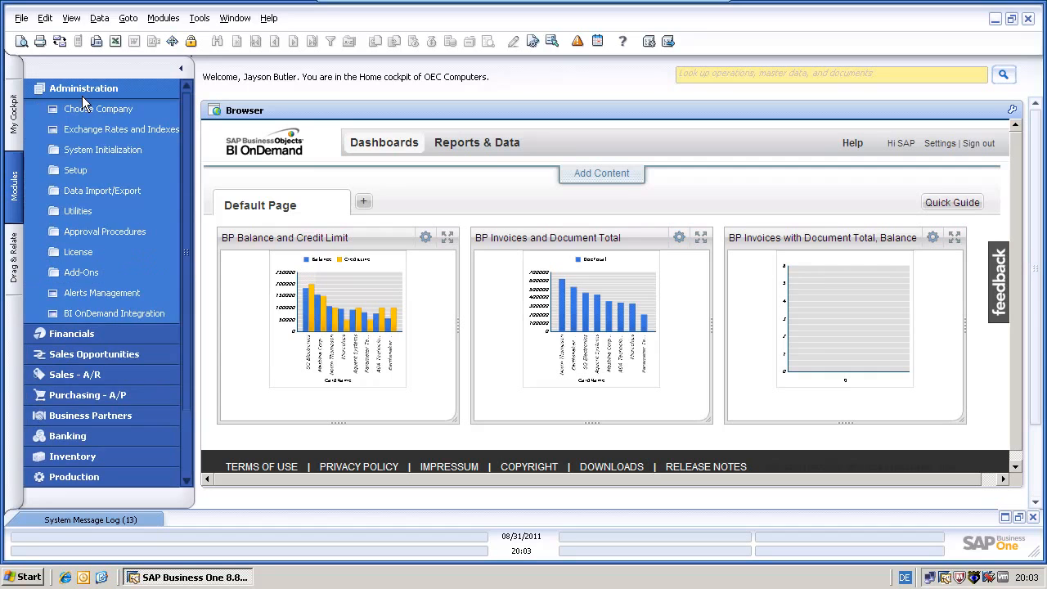
{"action": "left_click", "coordinate": [92, 313]}
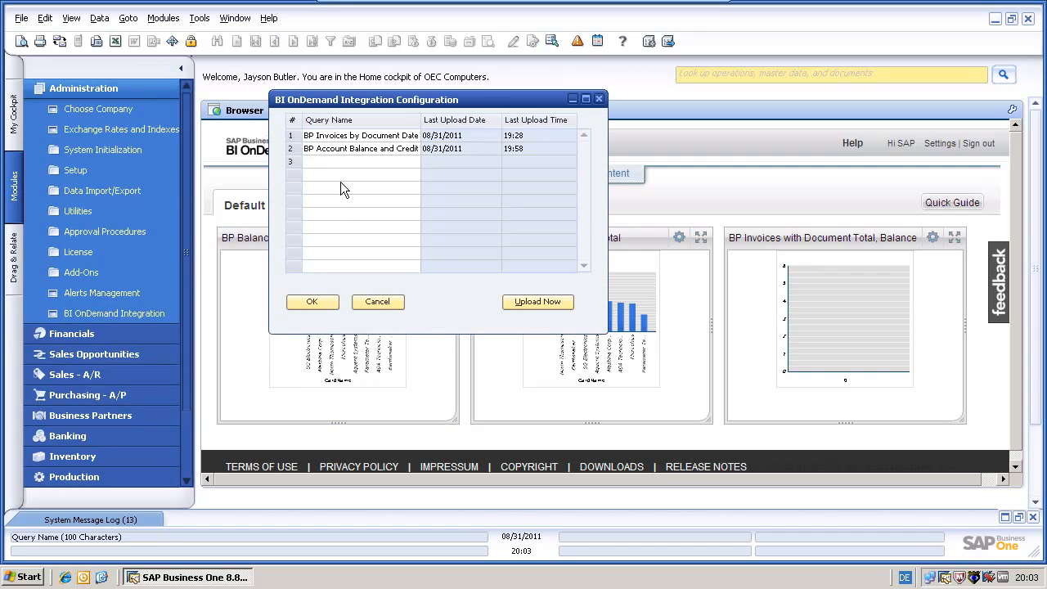
{"action": "left_click", "coordinate": [292, 150]}
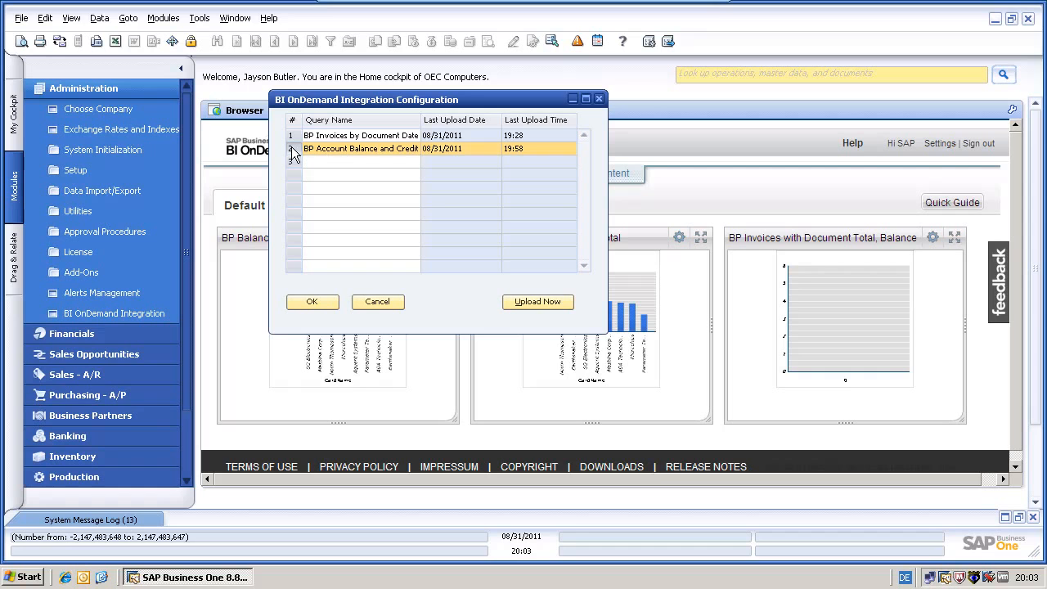
{"action": "left_click", "coordinate": [522, 299]}
{"action": "left_click", "coordinate": [360, 291]}
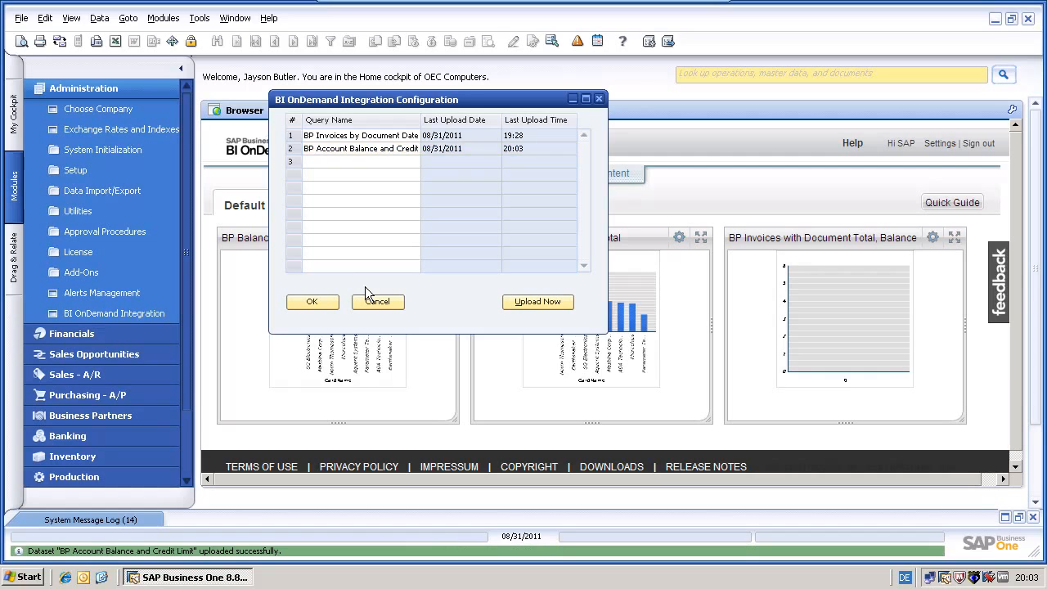
{"action": "left_click", "coordinate": [320, 297]}
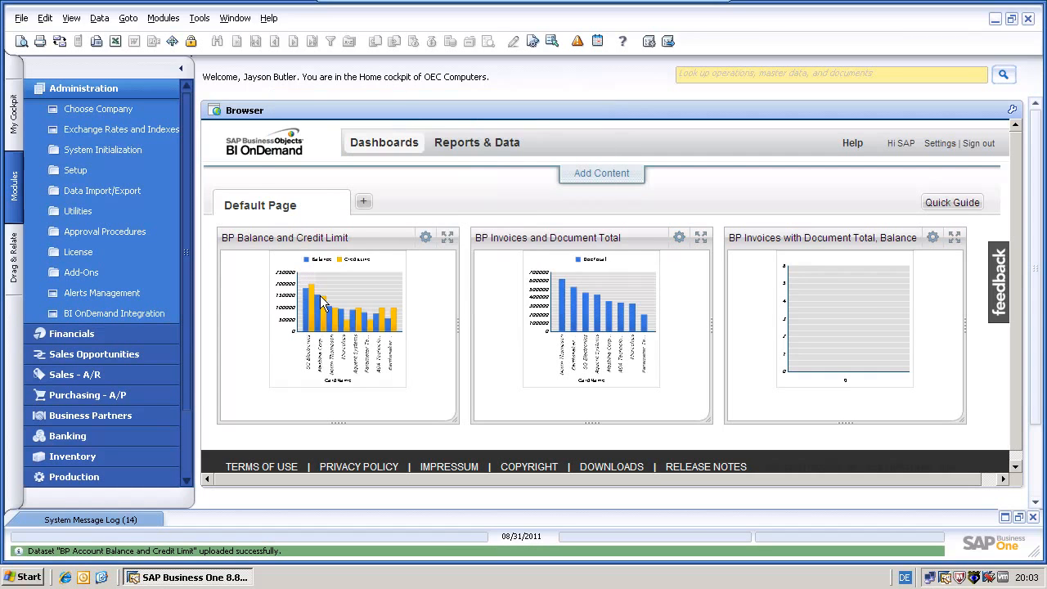
Reload the dashboard and check that the Credit Line bar now reads 1,000,000
{"action": "left_click", "coordinate": [377, 144]}
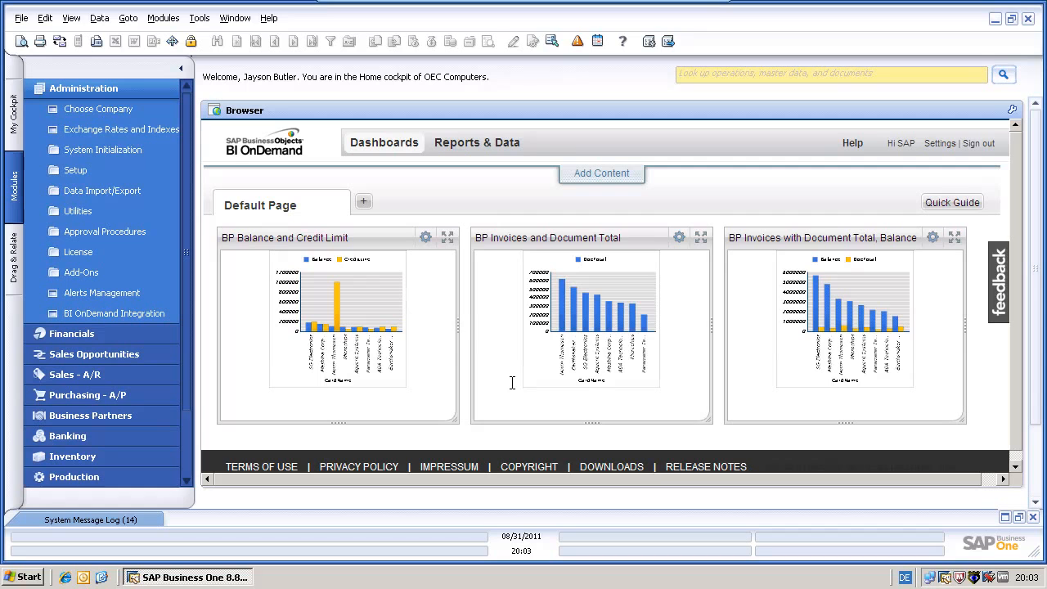
{"action": "mouse_move", "coordinate": [338, 314]}
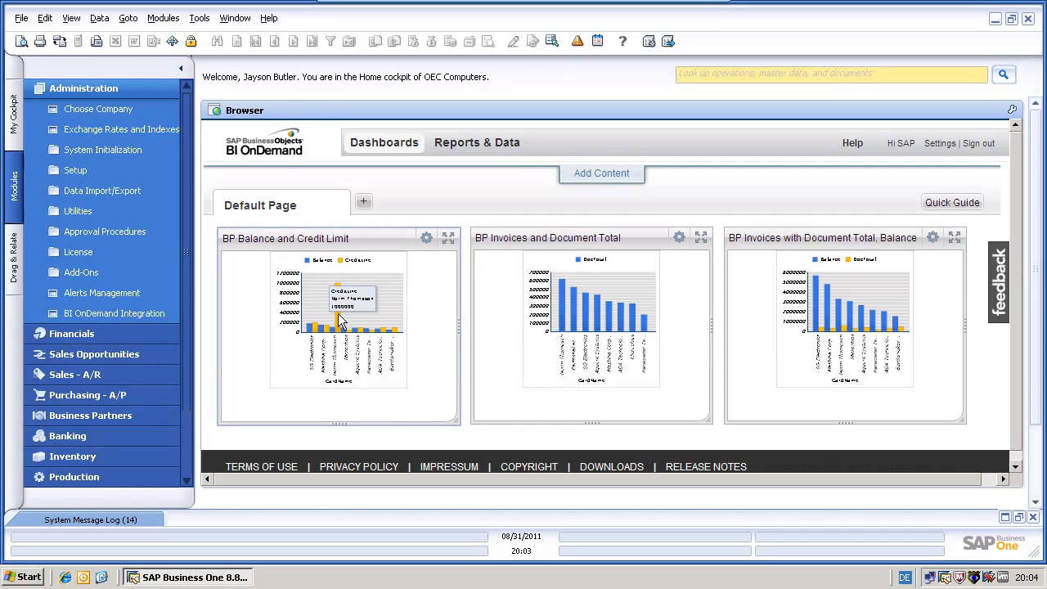